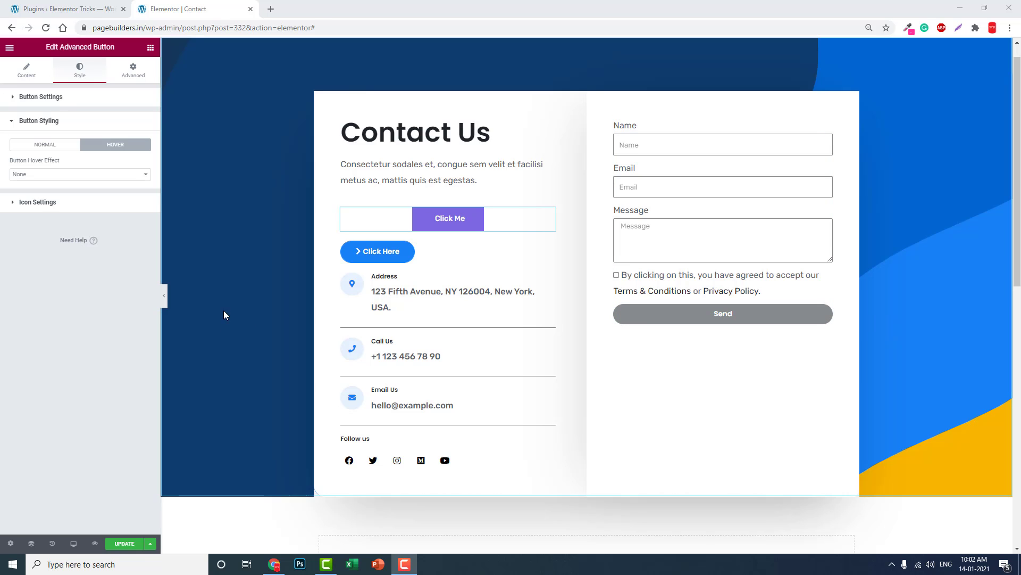
Select the Click Here button and list its Style > Hover animation options.
{"action": "left_click", "coordinate": [377, 257]}
{"action": "left_click", "coordinate": [150, 48]}
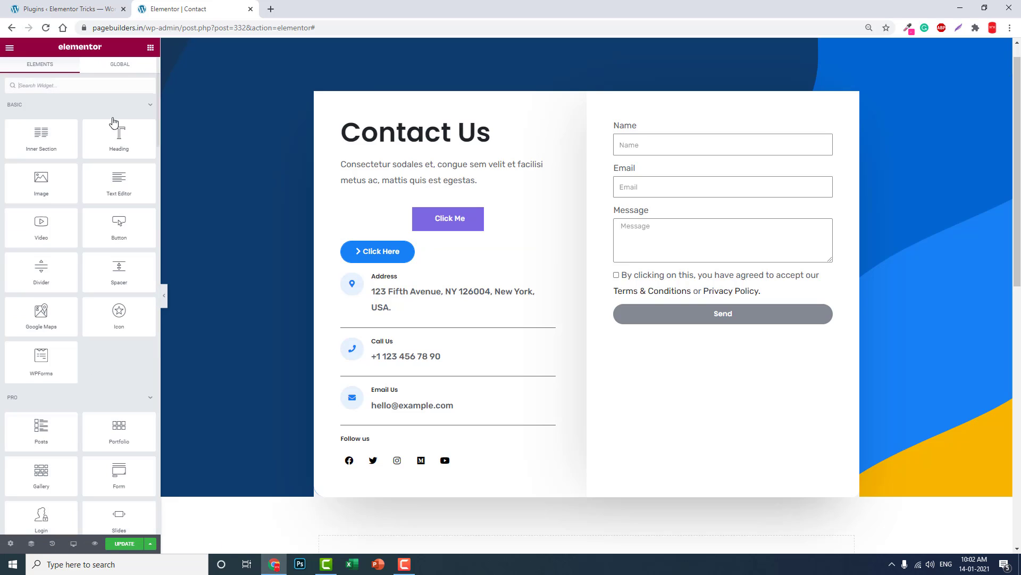
{"action": "left_click", "coordinate": [378, 260]}
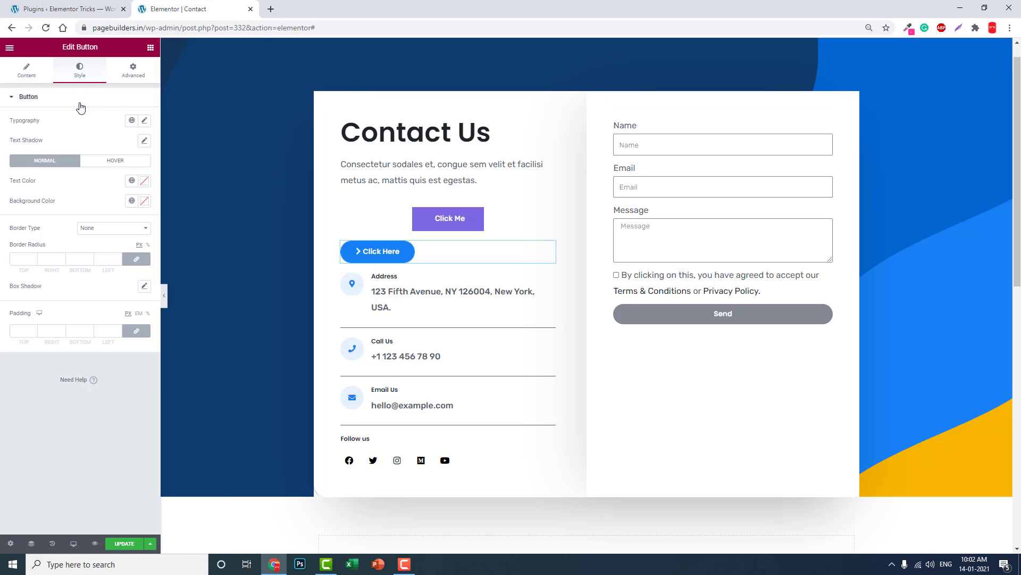
{"action": "left_click", "coordinate": [120, 160]}
{"action": "left_click", "coordinate": [75, 233]}
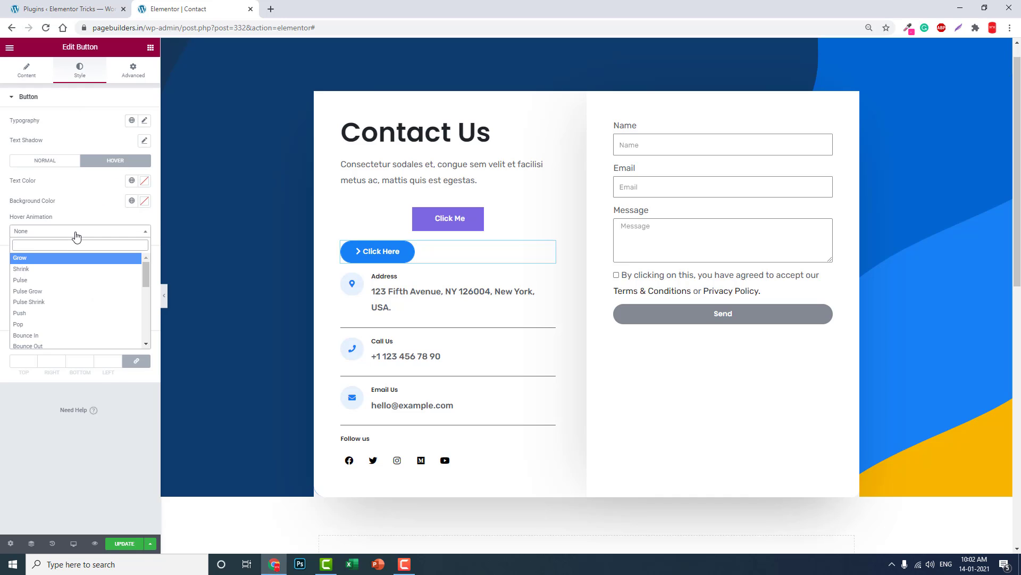
{"action": "scroll", "coordinate": [71, 277], "scroll_direction": "down", "scroll_amount": 2}
{"action": "scroll", "coordinate": [70, 276], "scroll_direction": "down", "scroll_amount": 1}
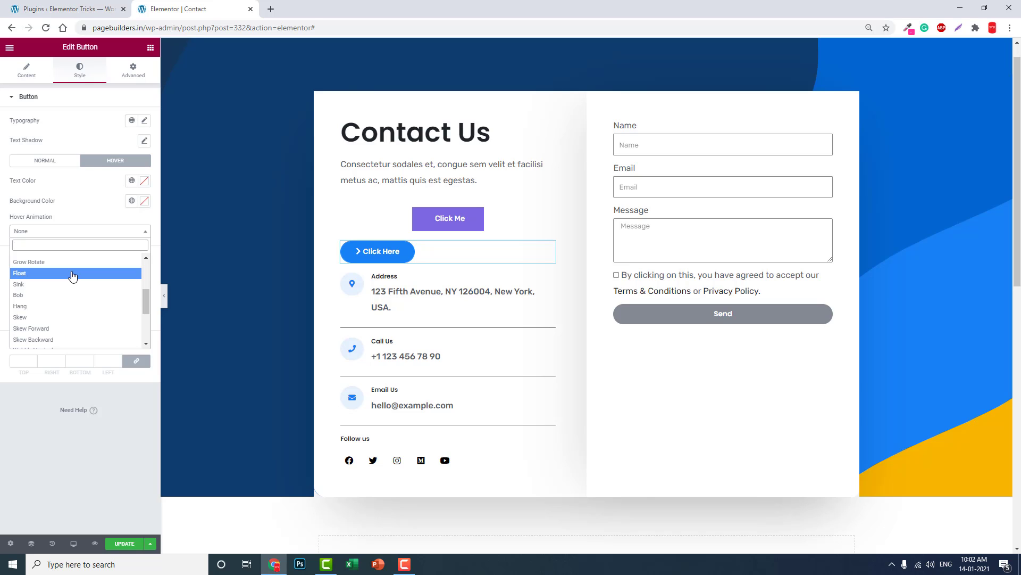
Try the Float hover animation on Click Here, then switch it to Hang.
{"action": "left_click", "coordinate": [73, 273]}
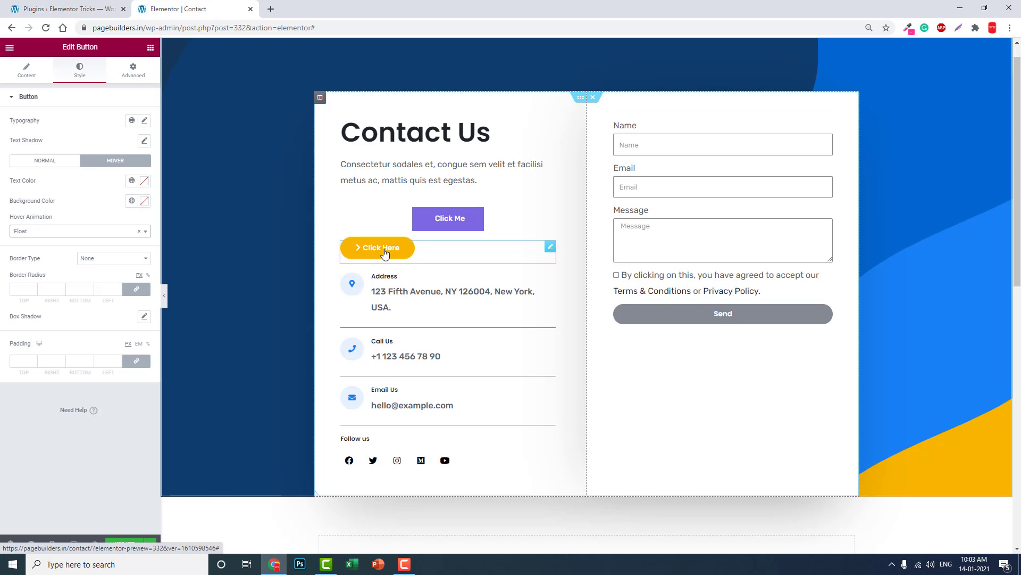
{"action": "left_click", "coordinate": [127, 231]}
{"action": "left_click", "coordinate": [58, 302]}
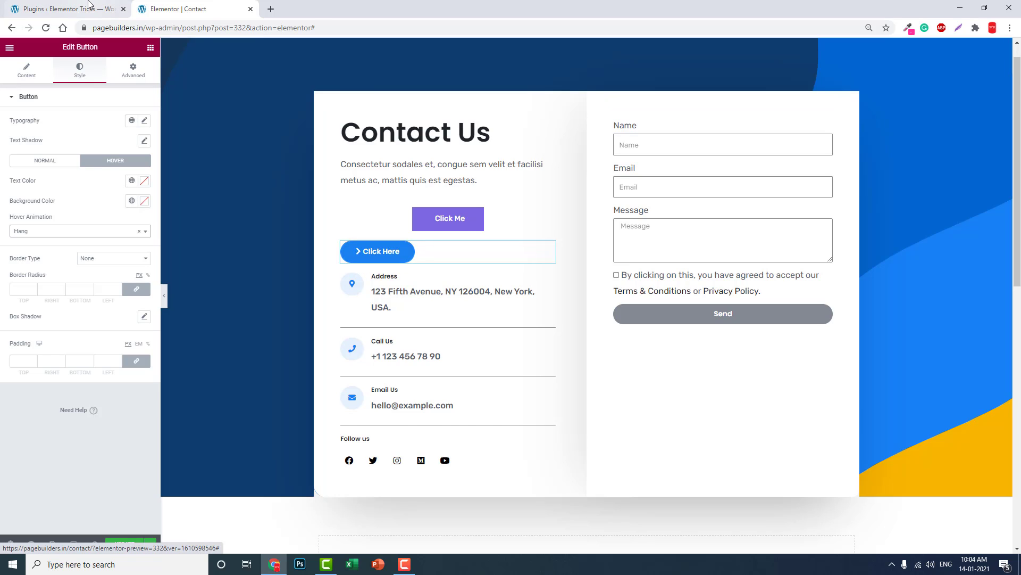
Preview the Contact page in a new tab, then select the Click Me advanced button.
{"action": "left_click", "coordinate": [69, 9]}
{"action": "left_click", "coordinate": [180, 9]}
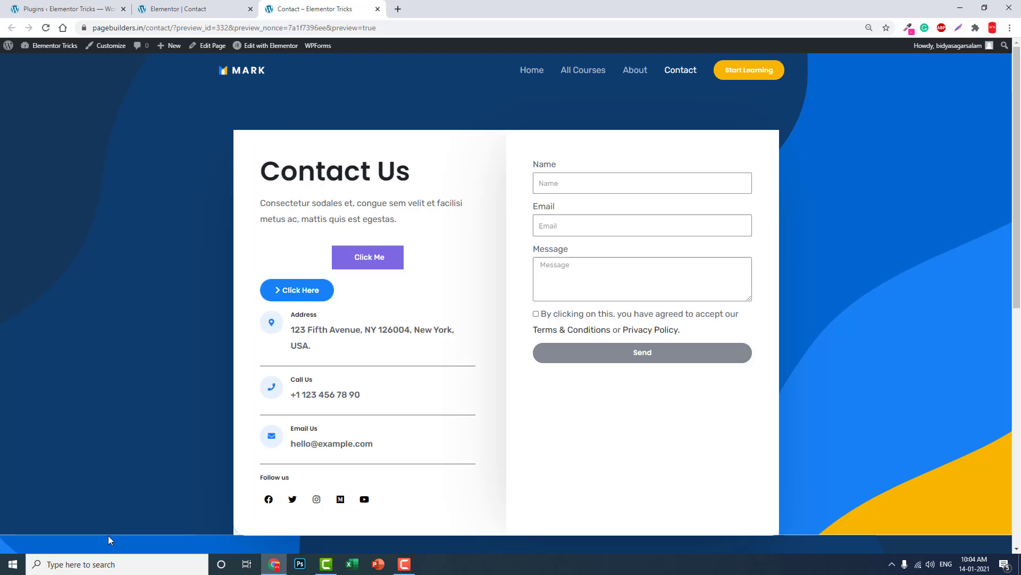
{"action": "scroll", "coordinate": [310, 246], "scroll_direction": "down", "scroll_amount": 7}
{"action": "scroll", "coordinate": [312, 248], "scroll_direction": "up", "scroll_amount": 5}
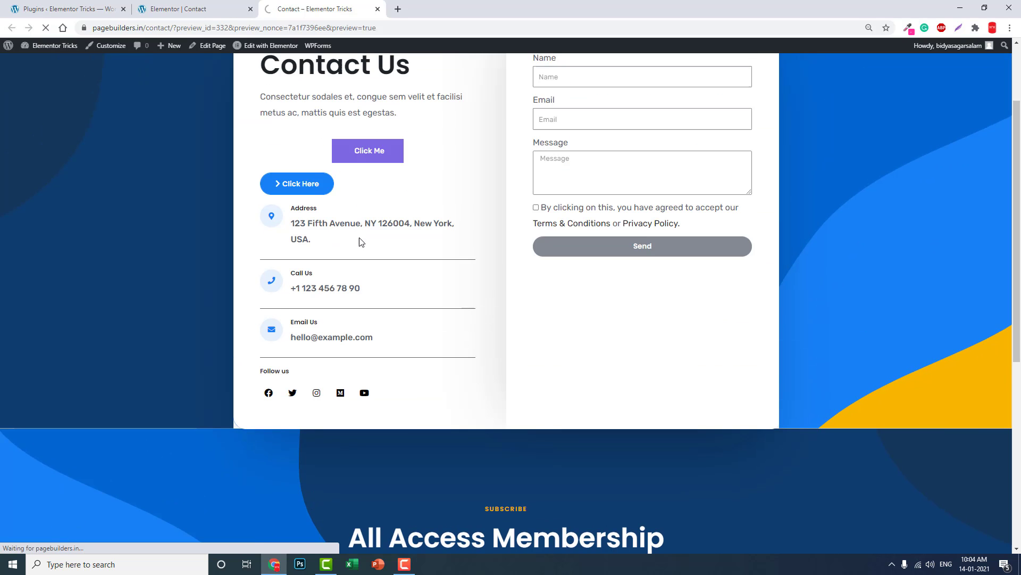
{"action": "scroll", "coordinate": [365, 192], "scroll_direction": "up", "scroll_amount": 2}
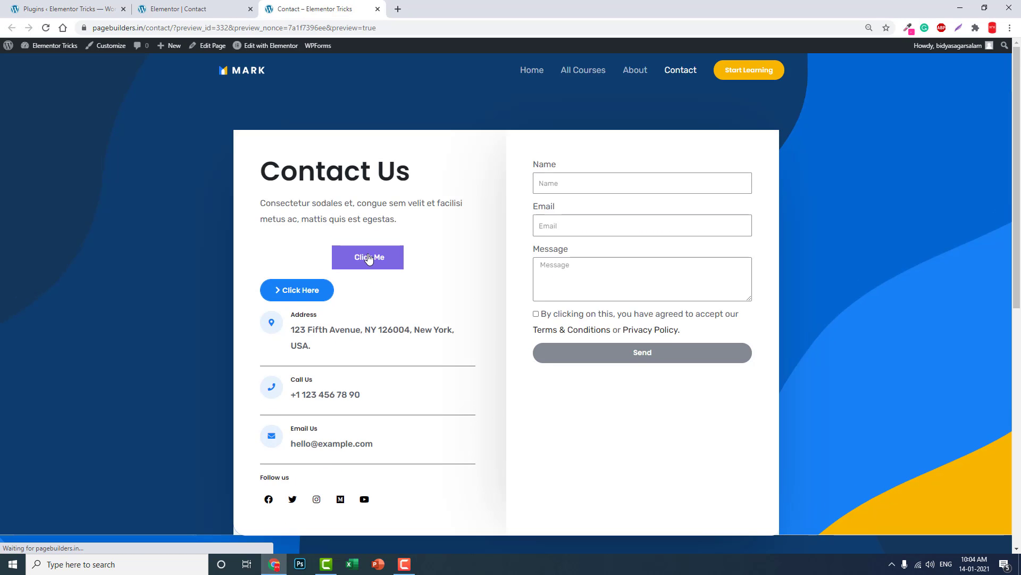
{"action": "left_click", "coordinate": [239, 5]}
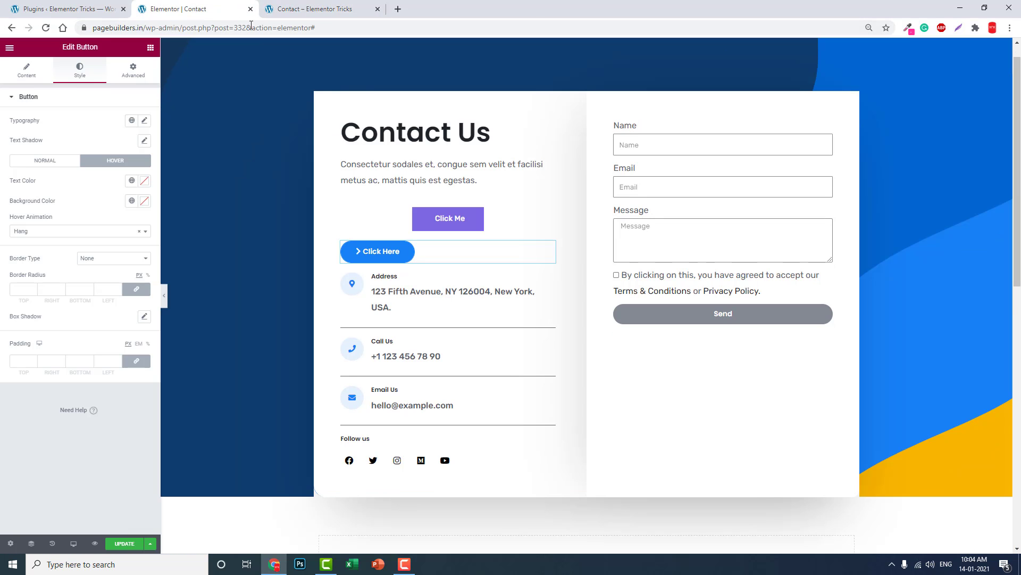
{"action": "left_click", "coordinate": [540, 217]}
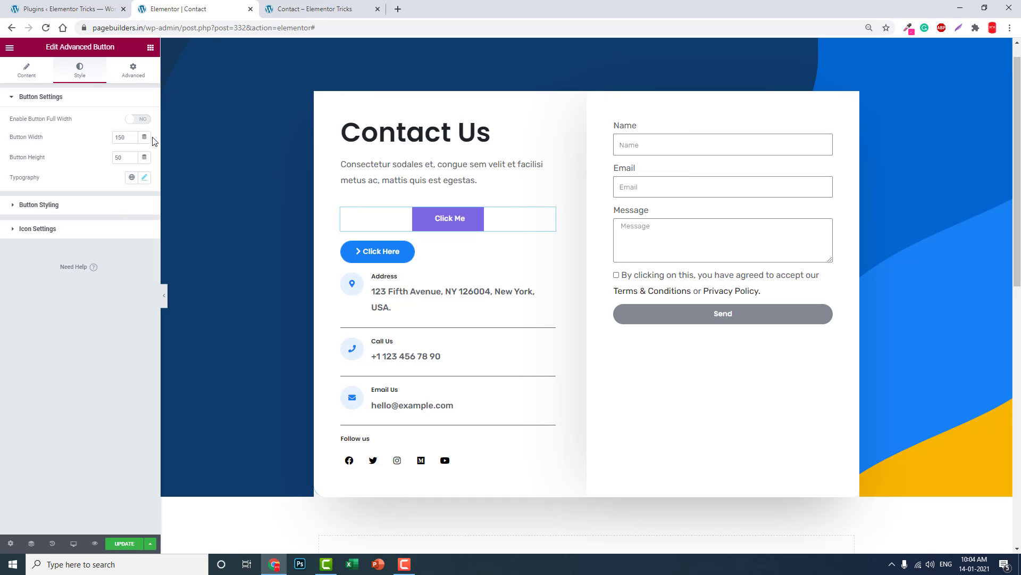
Scroll the Booster Addons plugin details, reviewing free widgets like Advanced Button and Interactive Iconbox.
{"action": "left_click", "coordinate": [92, 8]}
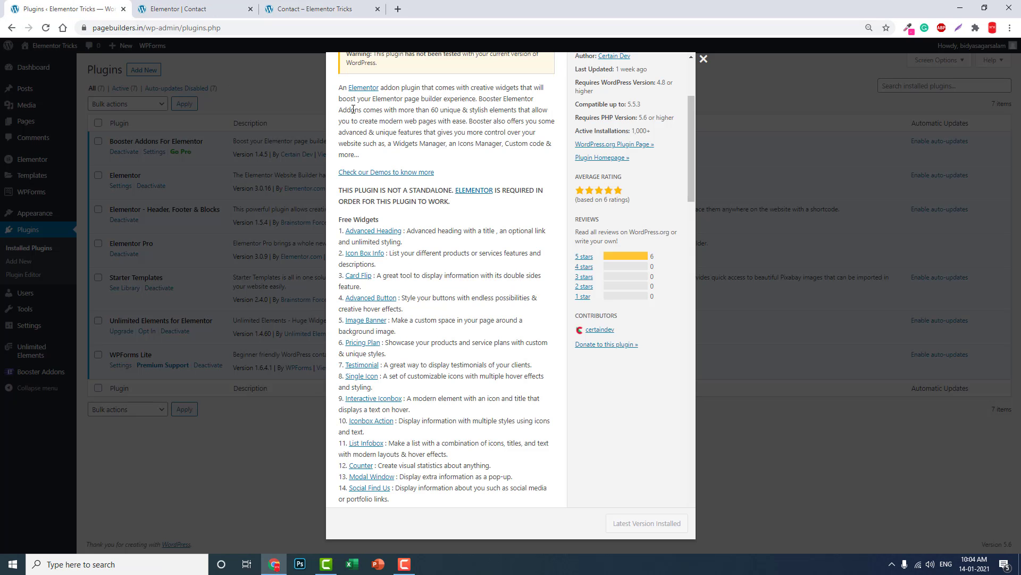
{"action": "scroll", "coordinate": [386, 127], "scroll_direction": "up", "scroll_amount": 3}
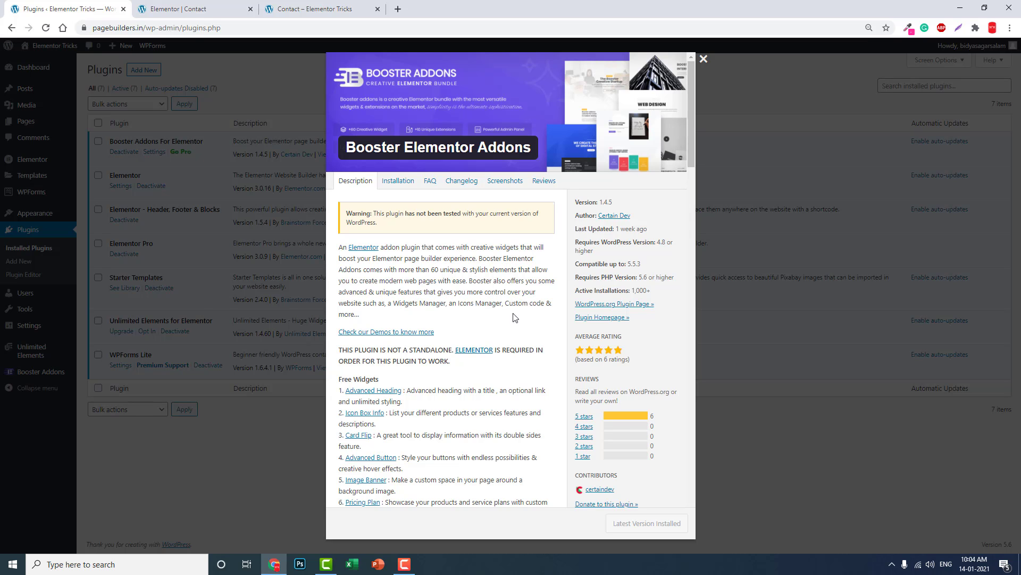
{"action": "scroll", "coordinate": [460, 351], "scroll_direction": "down", "scroll_amount": 5}
{"action": "scroll", "coordinate": [442, 319], "scroll_direction": "down", "scroll_amount": 2}
{"action": "scroll", "coordinate": [433, 293], "scroll_direction": "down", "scroll_amount": 3}
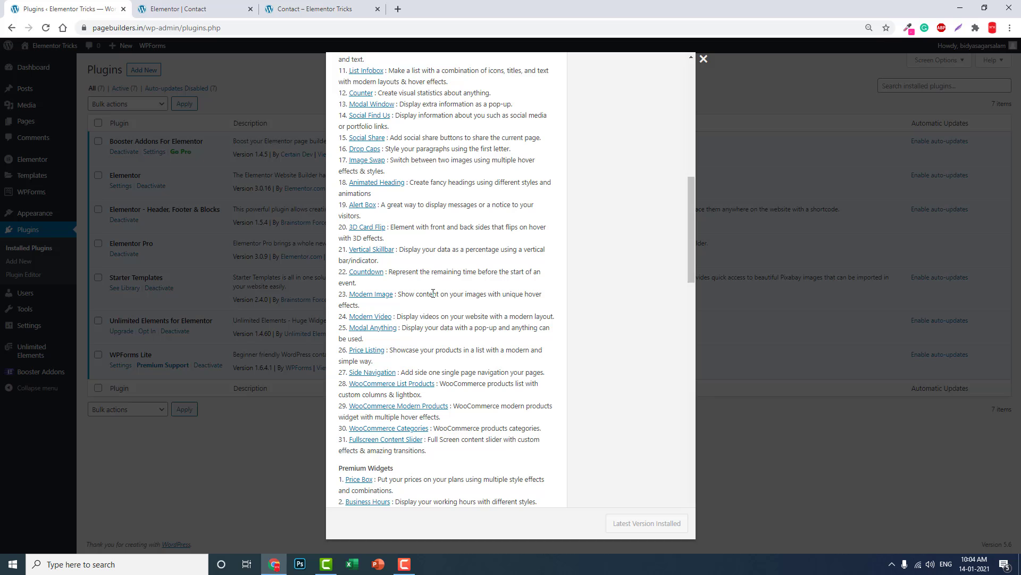
{"action": "scroll", "coordinate": [441, 298], "scroll_direction": "up", "scroll_amount": 2}
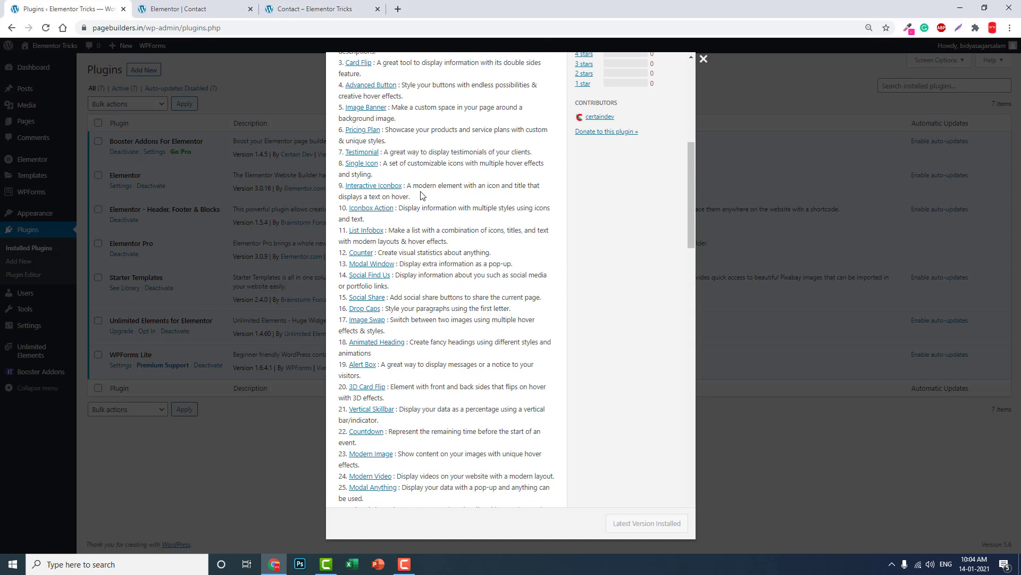
{"action": "scroll", "coordinate": [428, 250], "scroll_direction": "down", "scroll_amount": 2}
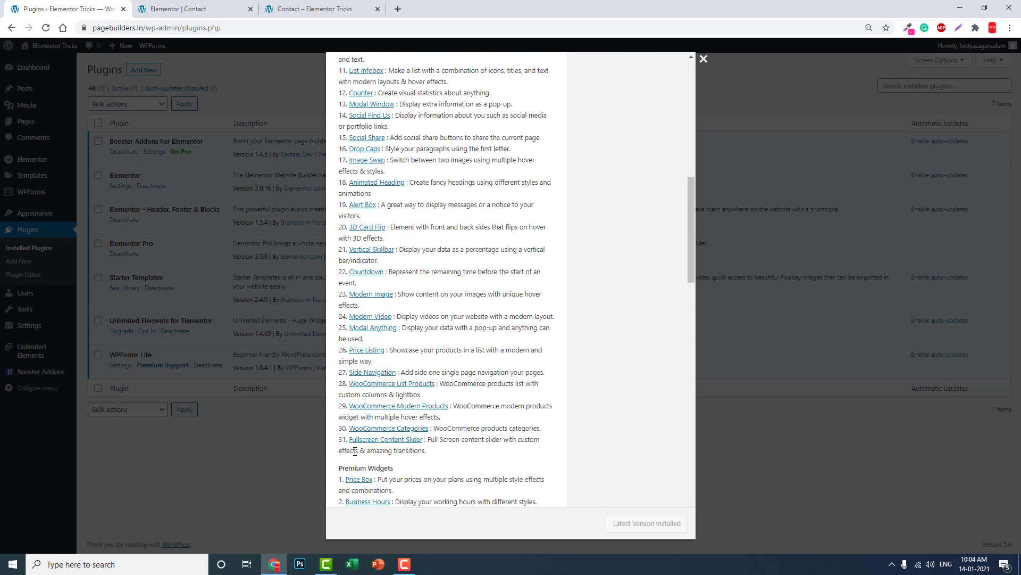
{"action": "scroll", "coordinate": [356, 399], "scroll_direction": "up", "scroll_amount": 4}
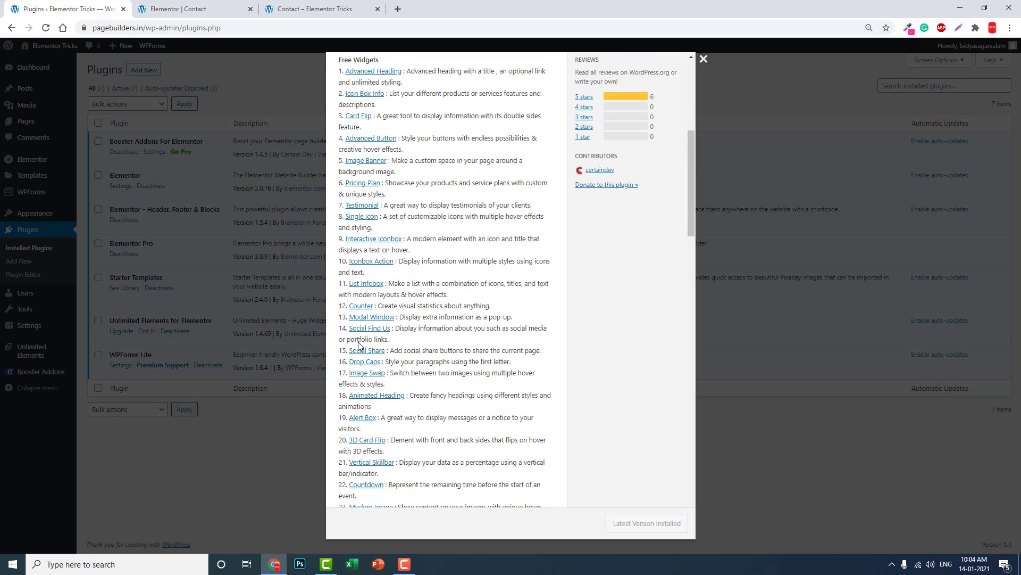
{"action": "scroll", "coordinate": [359, 345], "scroll_direction": "up", "scroll_amount": 2}
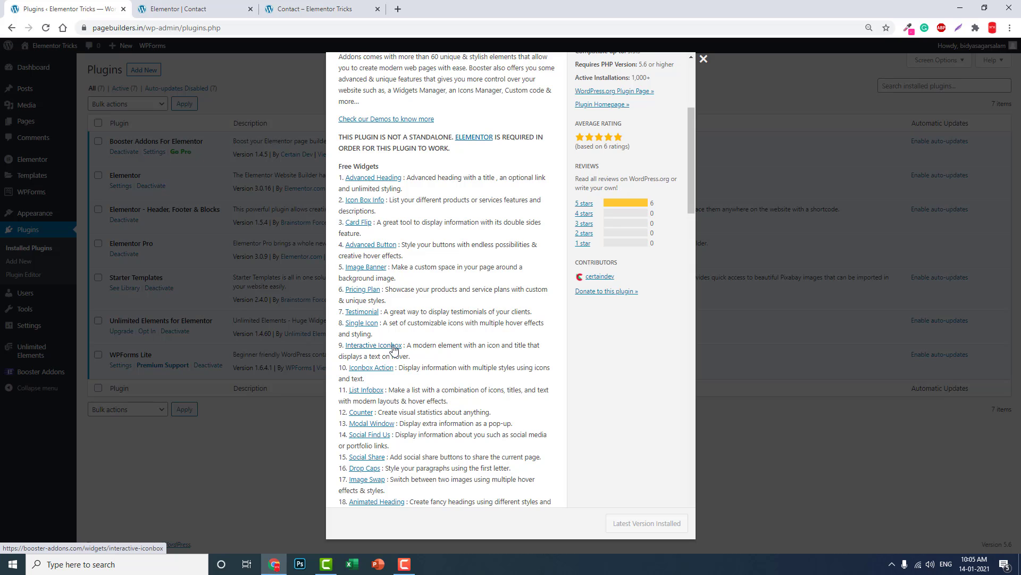
Select the Click Me button and set its Button Layout to Just Icon.
{"action": "left_click", "coordinate": [309, 9]}
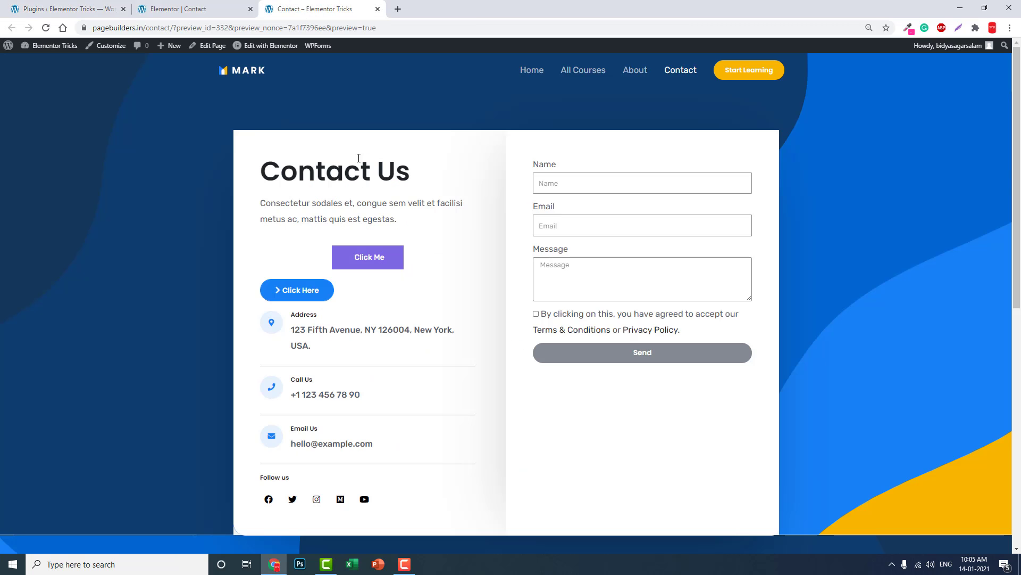
{"action": "left_click", "coordinate": [234, 9]}
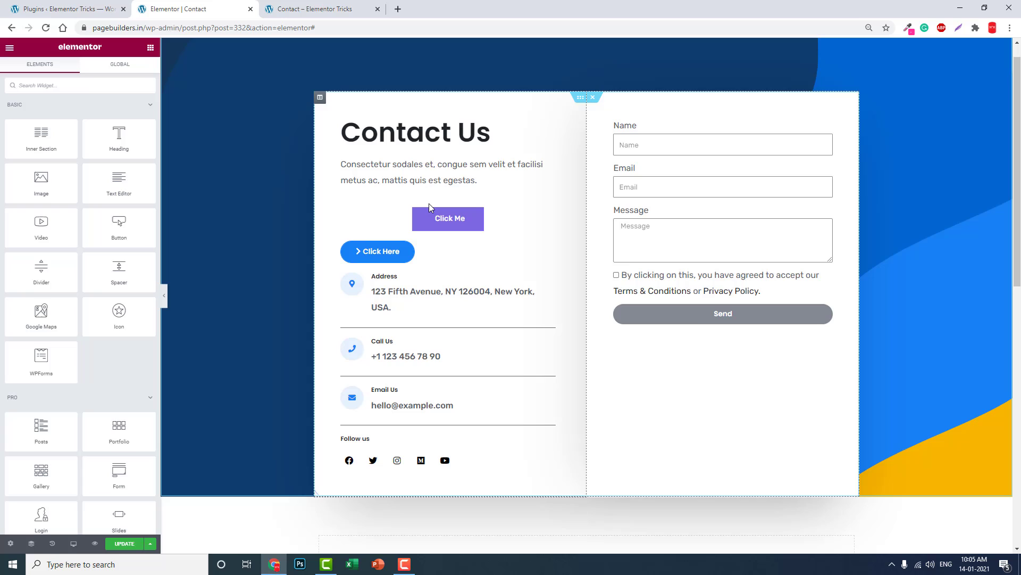
{"action": "left_click", "coordinate": [440, 233]}
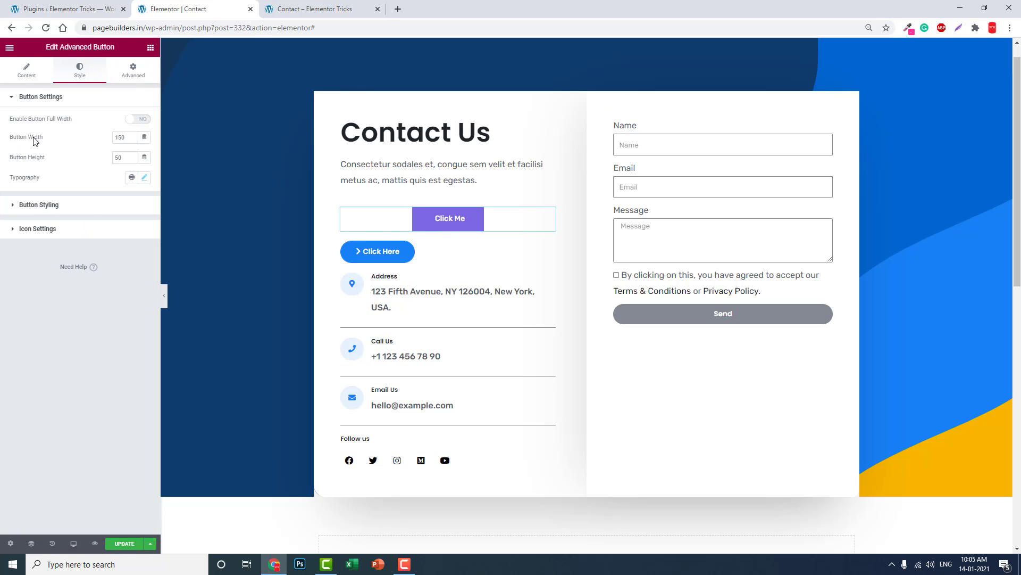
{"action": "left_click", "coordinate": [22, 78]}
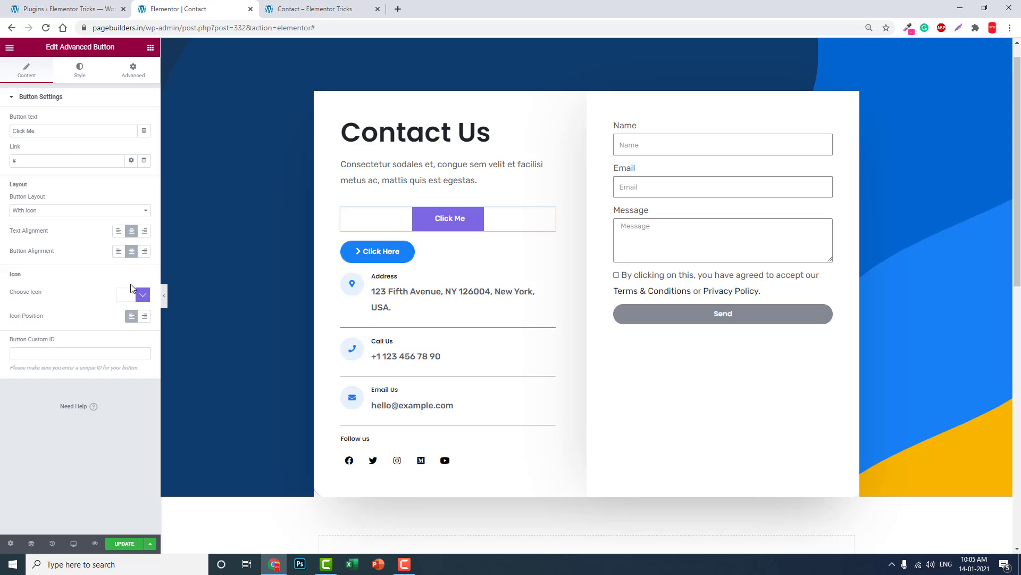
{"action": "left_click", "coordinate": [76, 211]}
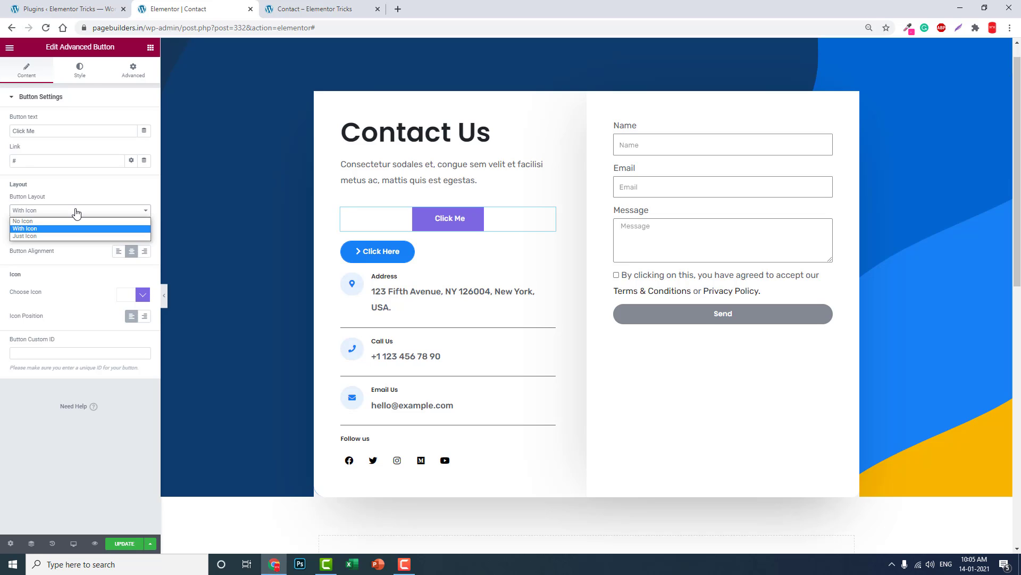
{"action": "left_click", "coordinate": [62, 235]}
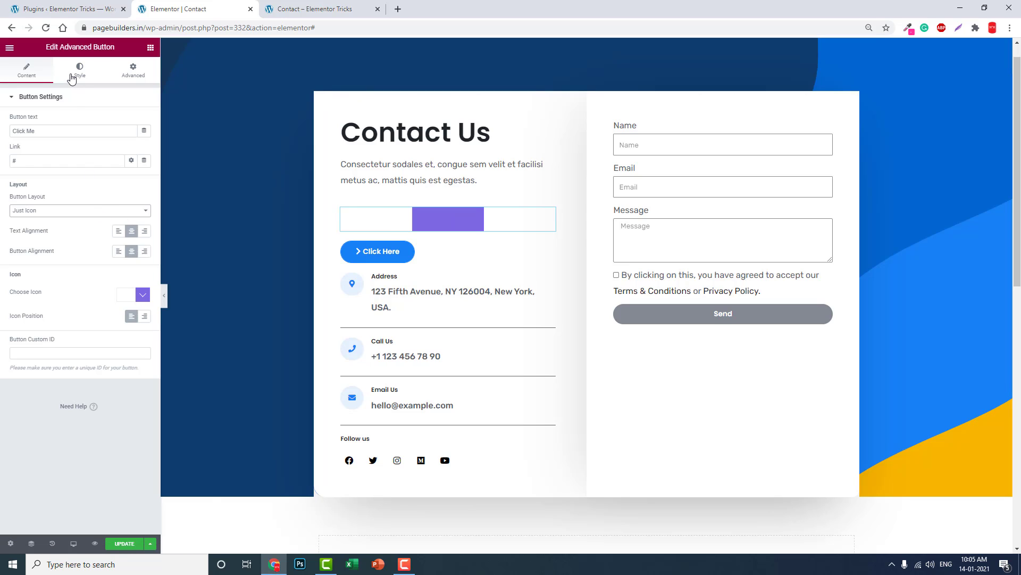
Choose an icon for the button and switch its layout to With Icon.
{"action": "left_click", "coordinate": [143, 296]}
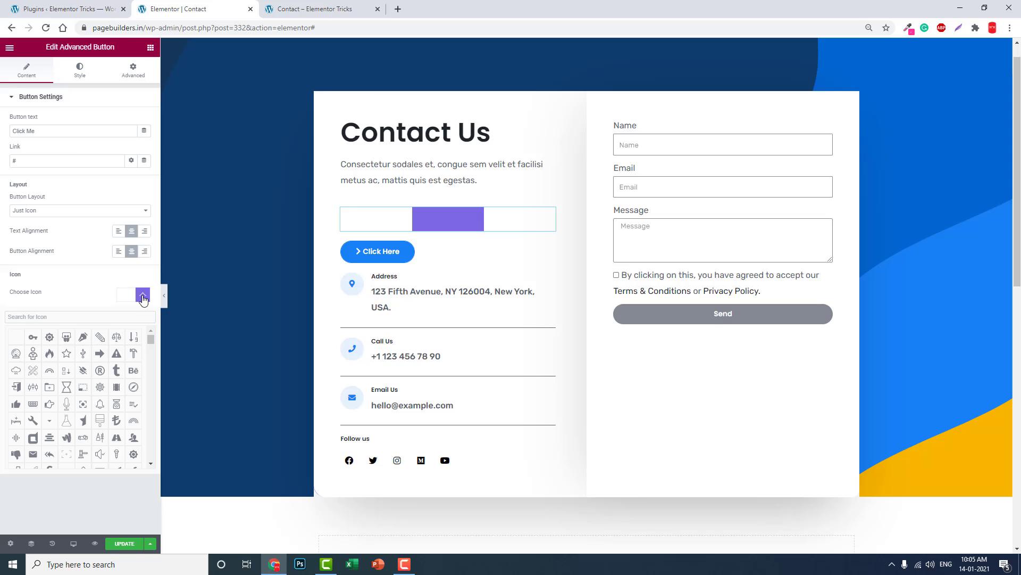
{"action": "left_click", "coordinate": [67, 338]}
{"action": "left_click", "coordinate": [90, 211]}
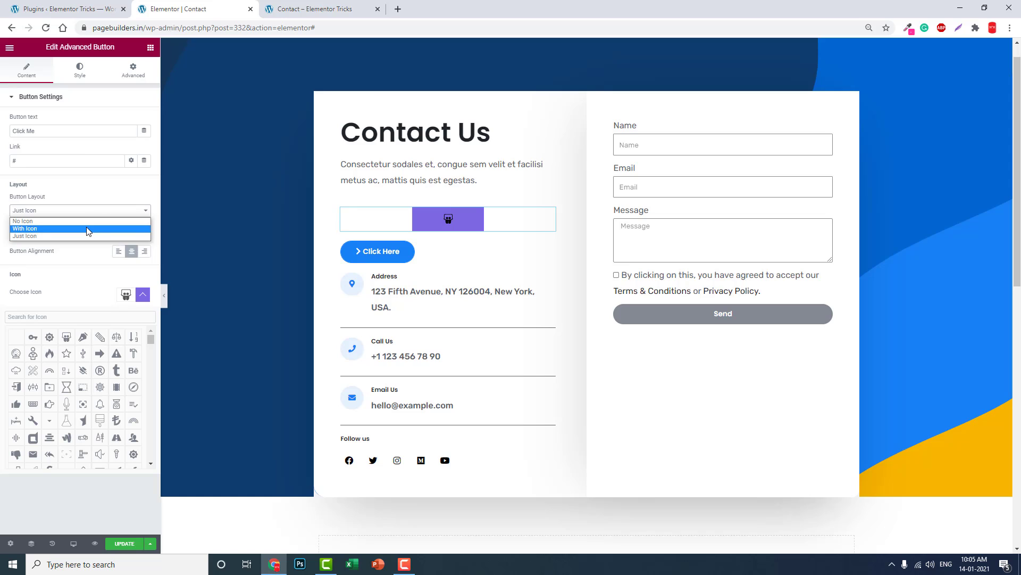
{"action": "left_click", "coordinate": [88, 230]}
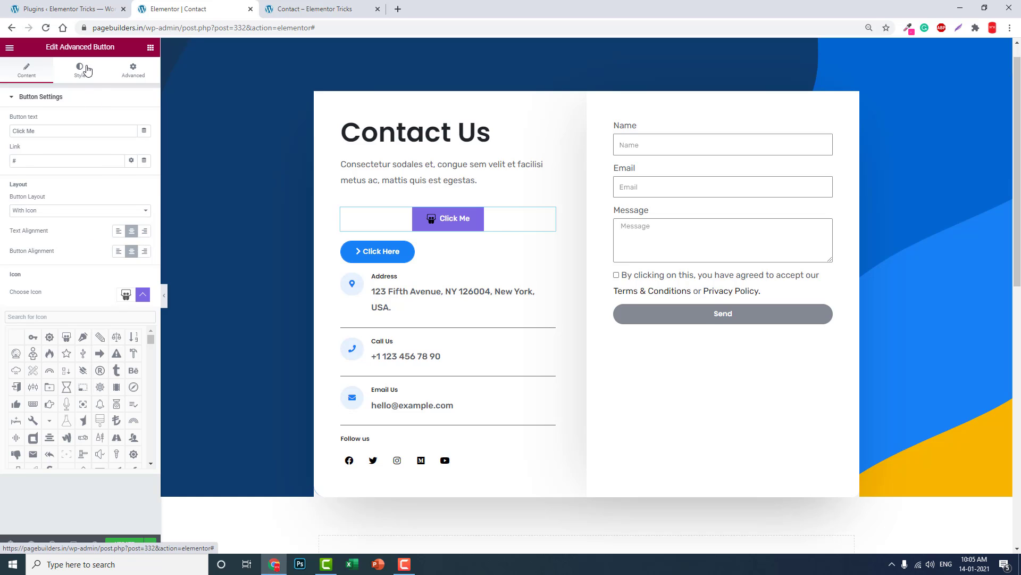
Expand the Style tab's Icon Settings, showing icon size 20 and right margin 7.
{"action": "left_click", "coordinate": [87, 70]}
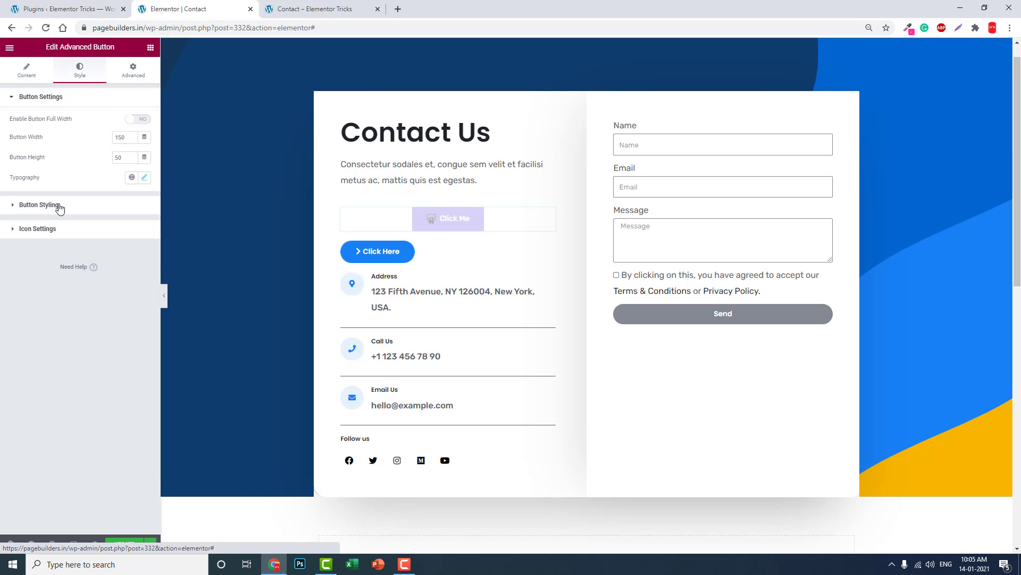
{"action": "left_click", "coordinate": [47, 231]}
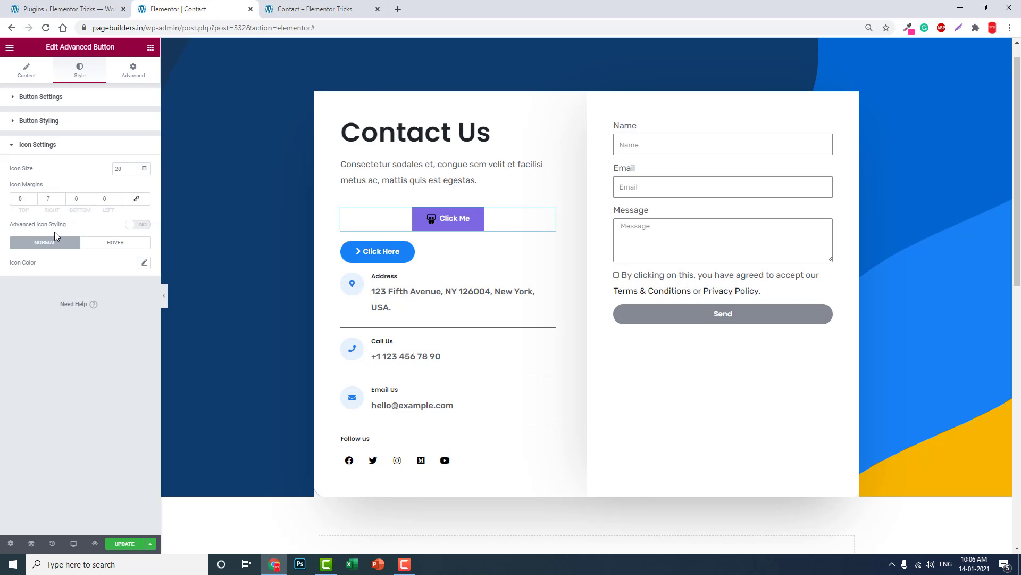
{"action": "mouse_move", "coordinate": [448, 219]}
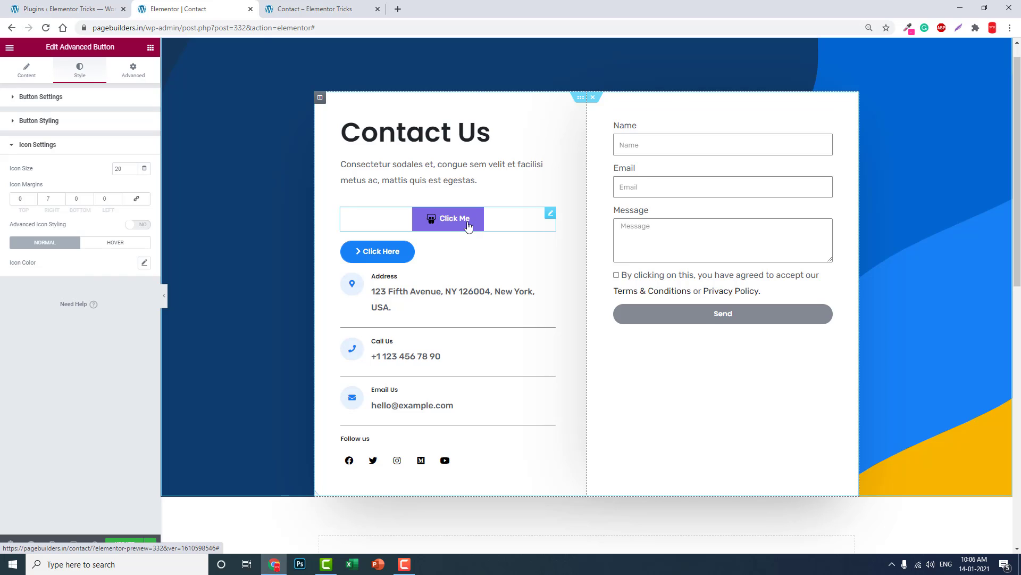
Give the button's hover state a Fill Left effect with orange colour #E9AF36.
{"action": "left_click", "coordinate": [66, 123]}
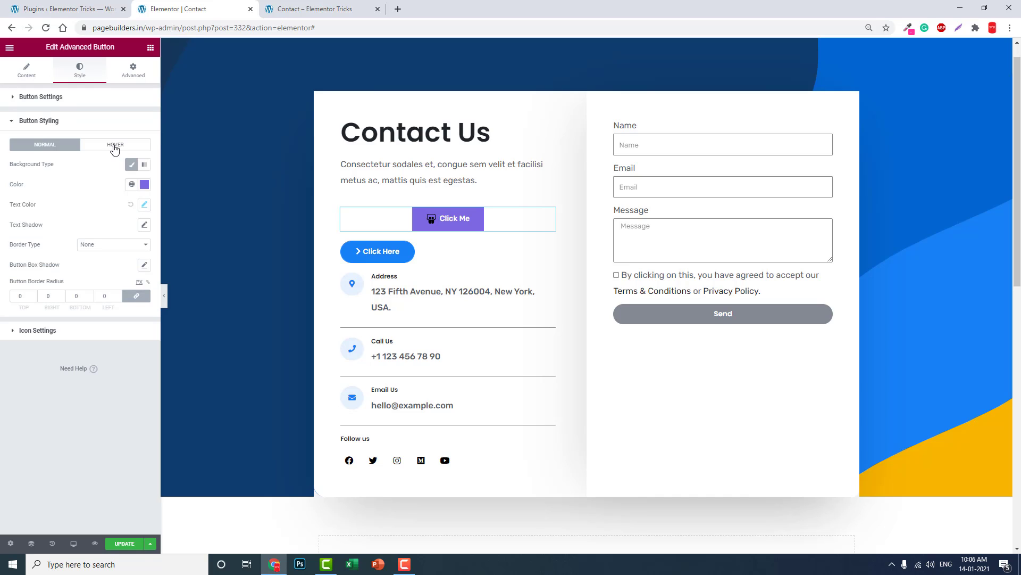
{"action": "left_click", "coordinate": [114, 145]}
{"action": "left_click", "coordinate": [39, 177]}
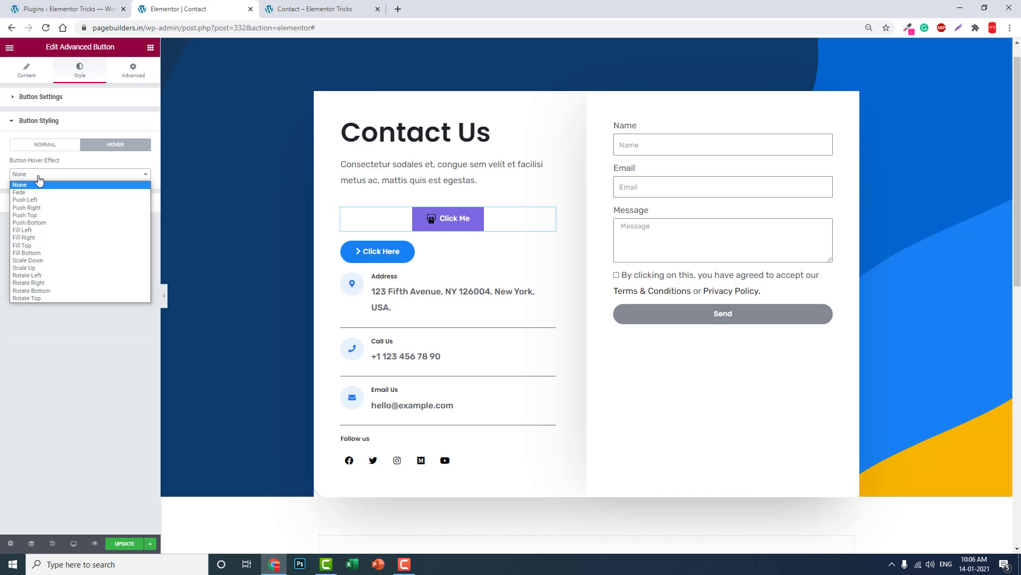
{"action": "left_click", "coordinate": [46, 233]}
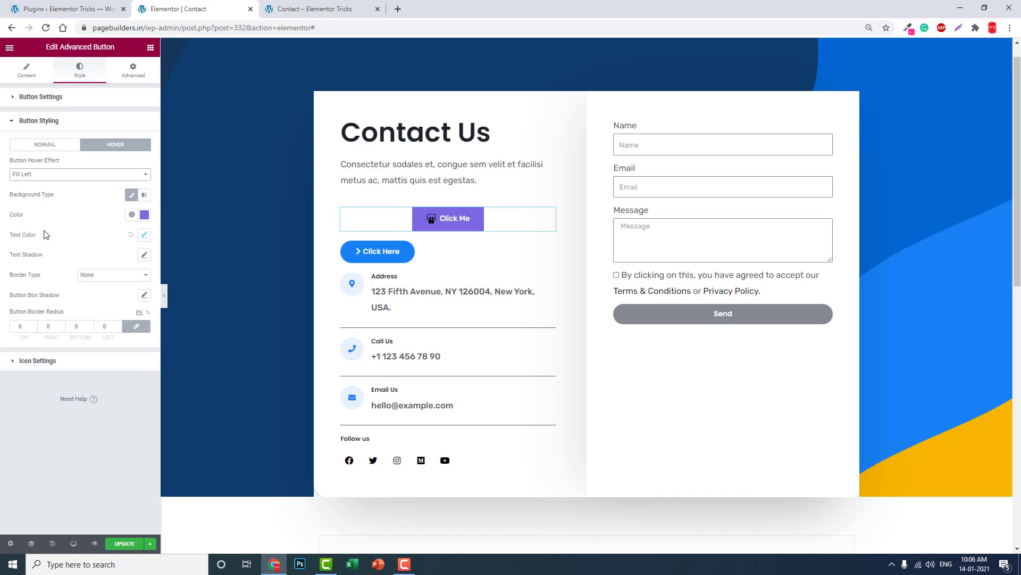
{"action": "left_click", "coordinate": [144, 214]}
{"action": "left_click", "coordinate": [46, 338]}
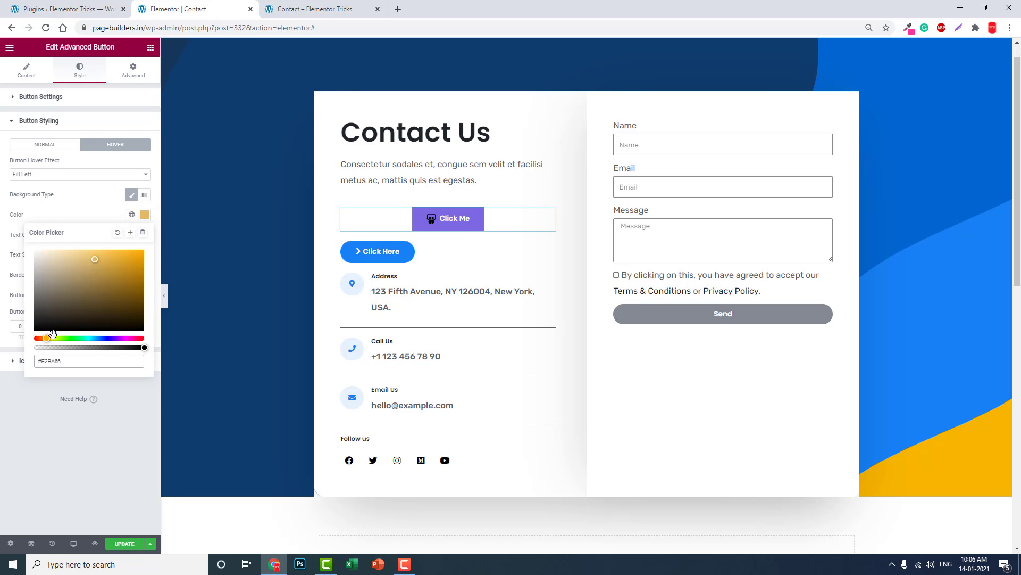
{"action": "left_click", "coordinate": [119, 257]}
{"action": "left_click", "coordinate": [96, 408]}
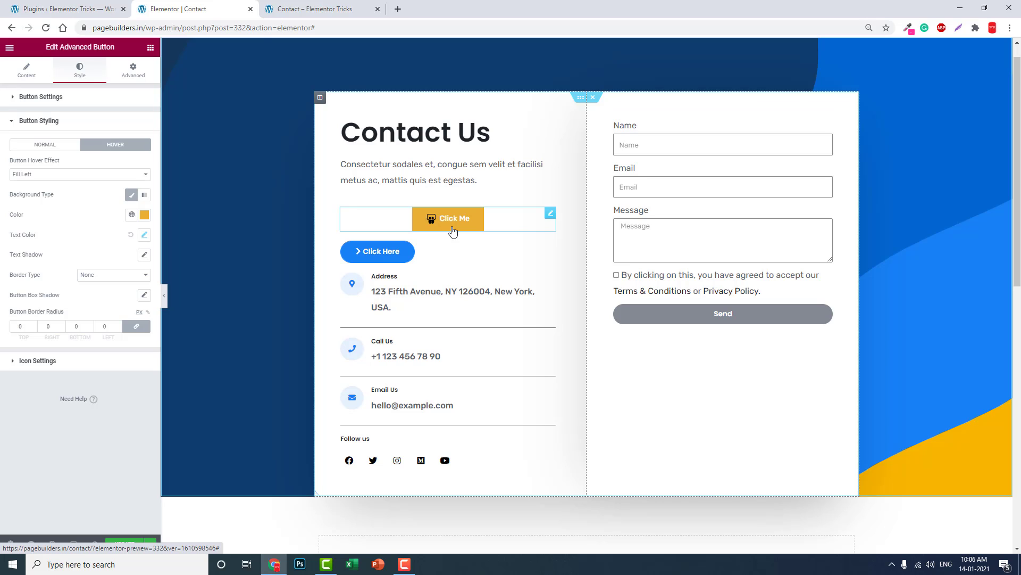
Change the hover effect to Fill Right and return to the Normal state.
{"action": "left_click", "coordinate": [33, 175]}
{"action": "left_click", "coordinate": [52, 241]}
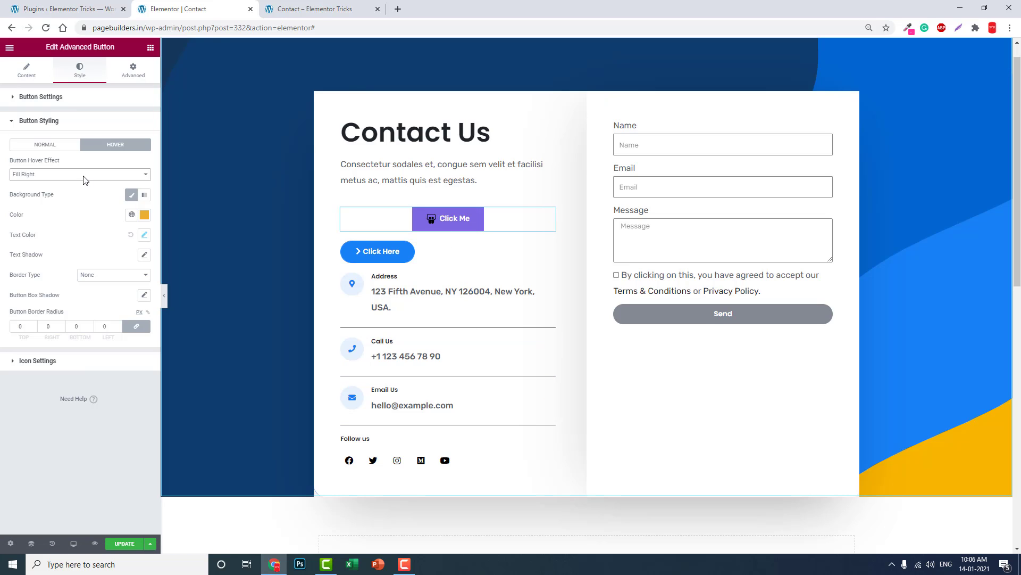
{"action": "left_click", "coordinate": [44, 146]}
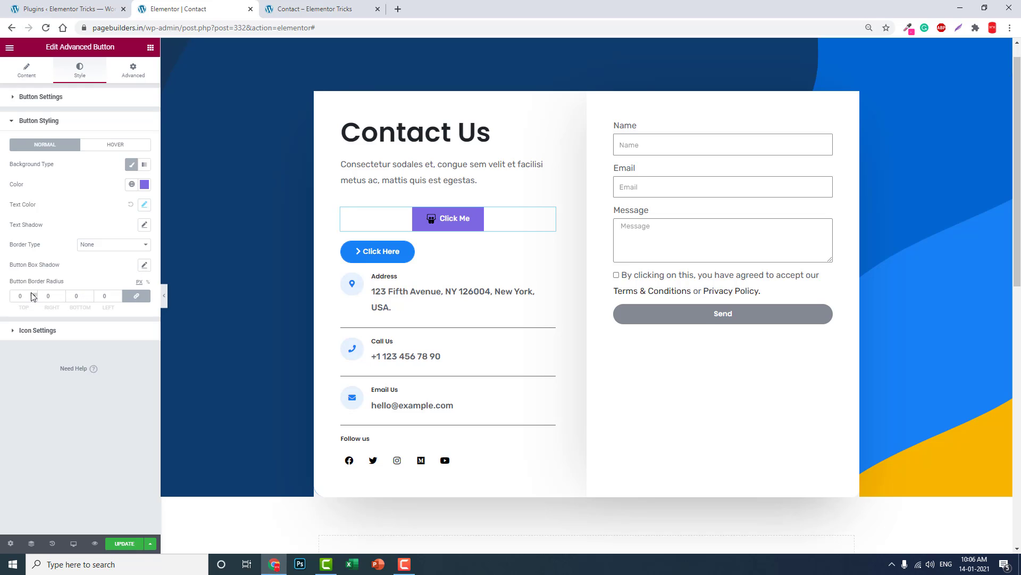
Give the button a solid yellow (#E7CC3F) border, 5 wide on the left side only.
{"action": "left_click", "coordinate": [87, 245]}
{"action": "left_click", "coordinate": [93, 267]}
{"action": "mouse_move", "coordinate": [107, 282]}
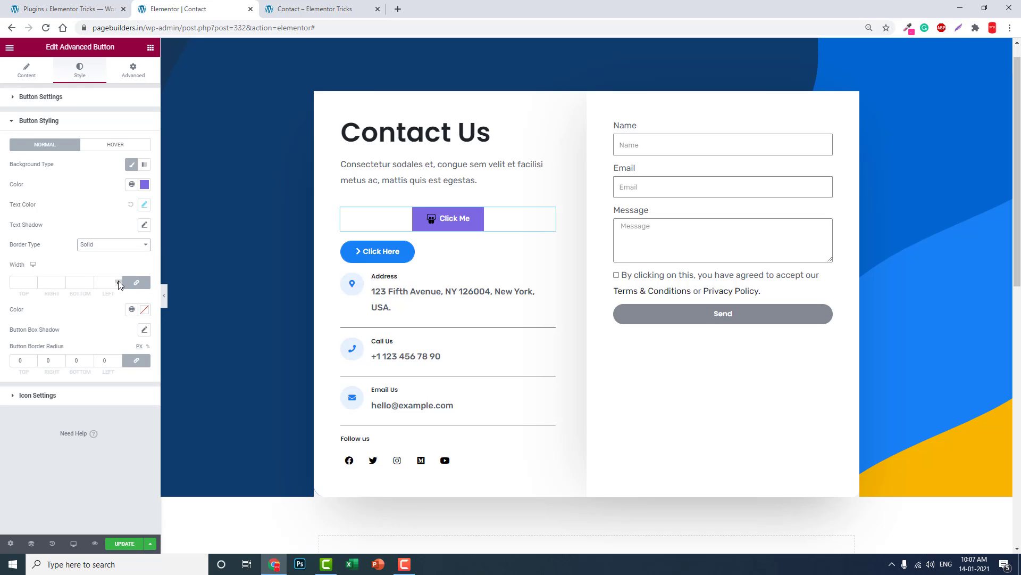
{"action": "left_click", "coordinate": [136, 282]}
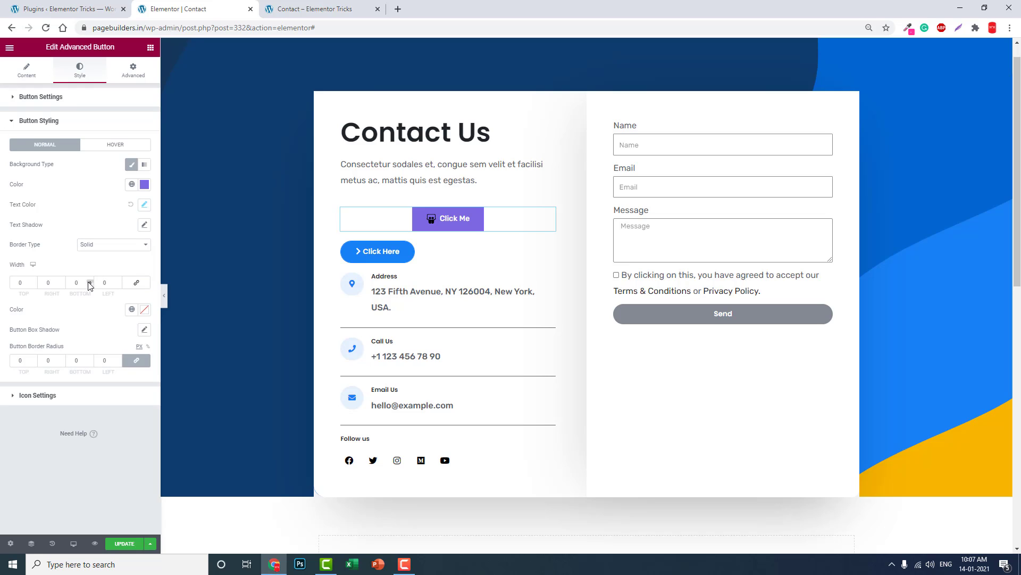
{"action": "left_click", "coordinate": [119, 281]}
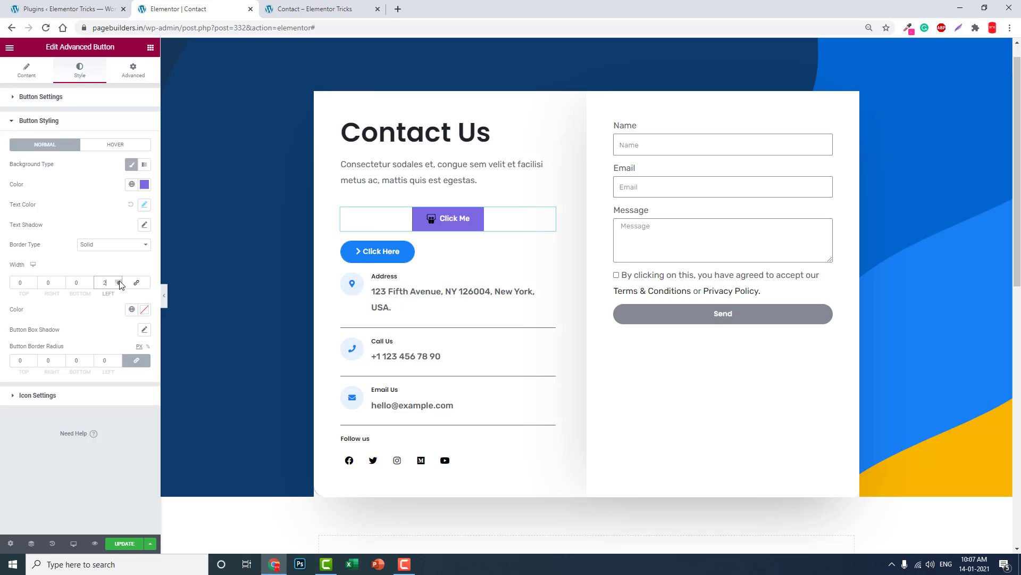
{"action": "left_click", "coordinate": [144, 311]}
{"action": "left_click", "coordinate": [50, 432]}
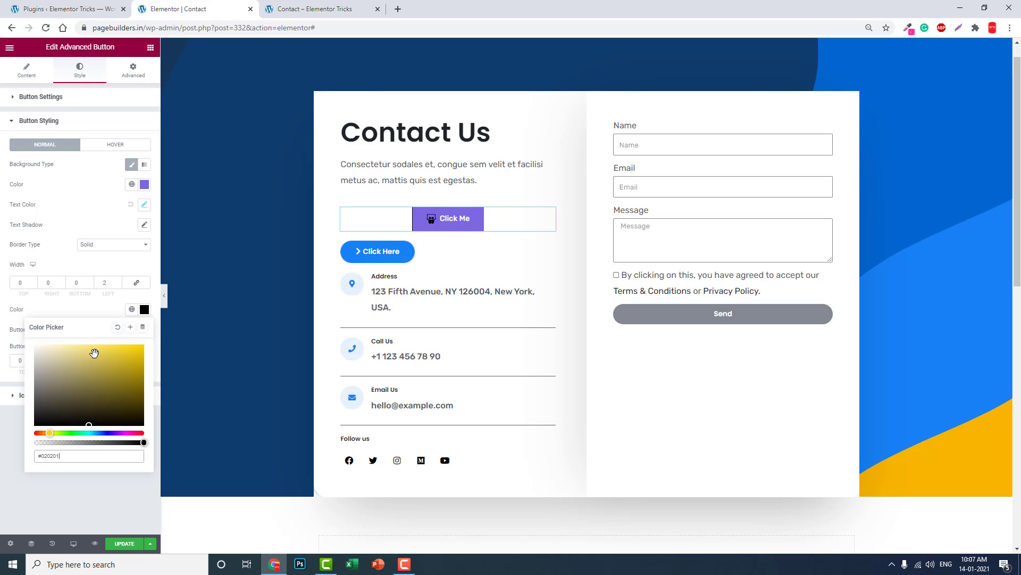
{"action": "left_click", "coordinate": [114, 351]}
{"action": "left_click", "coordinate": [4, 424]}
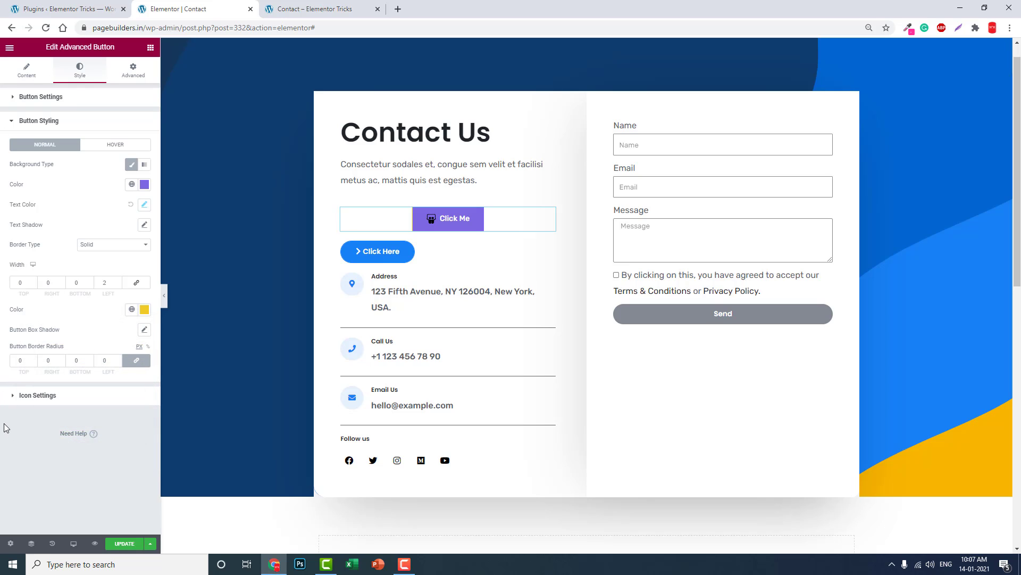
{"action": "left_click", "coordinate": [118, 283]}
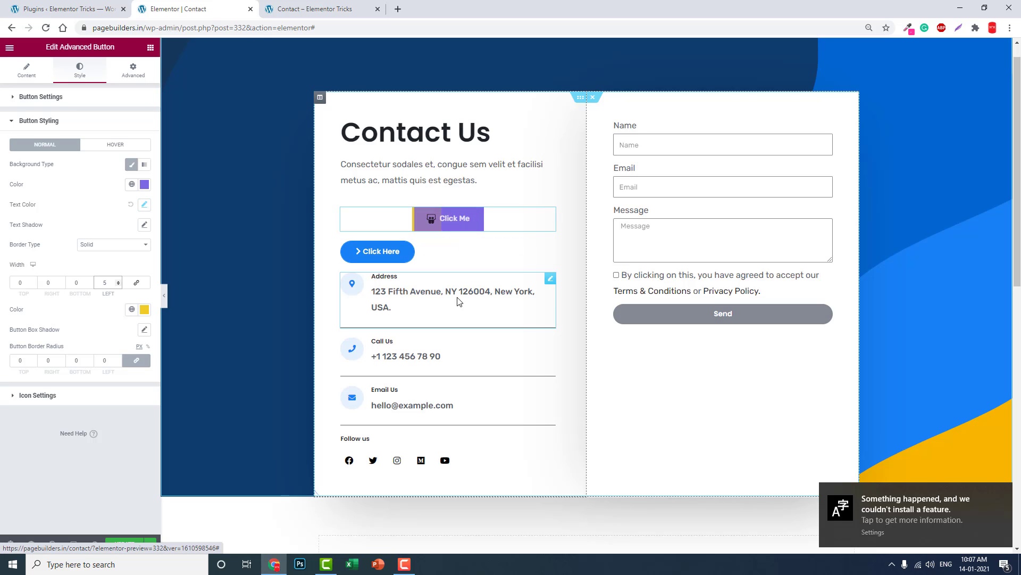
Try Fill Bottom, Fill Top, Scale Up and Push Left hover effects, ending on Push Right.
{"action": "left_click", "coordinate": [116, 144]}
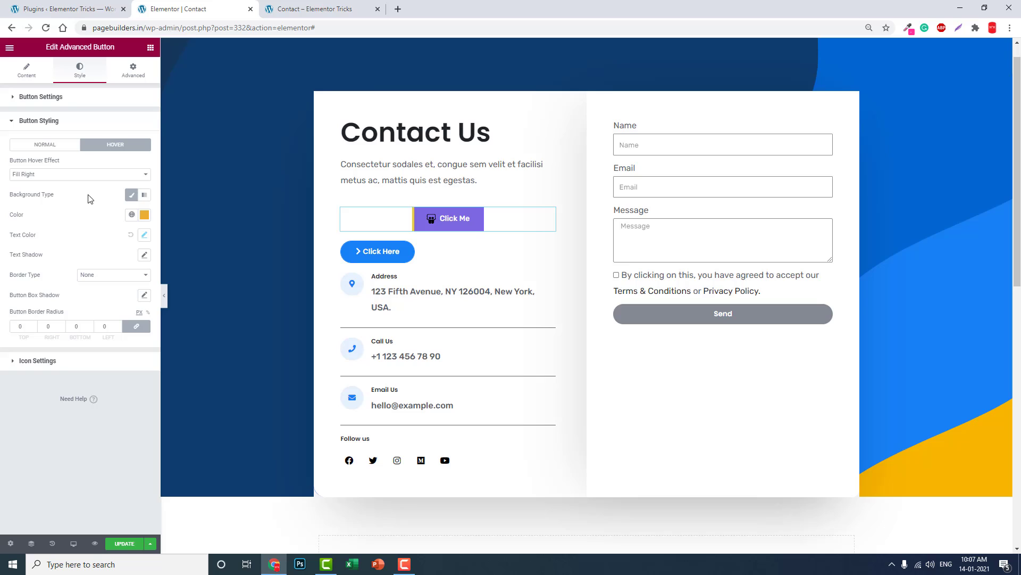
{"action": "left_click", "coordinate": [78, 175]}
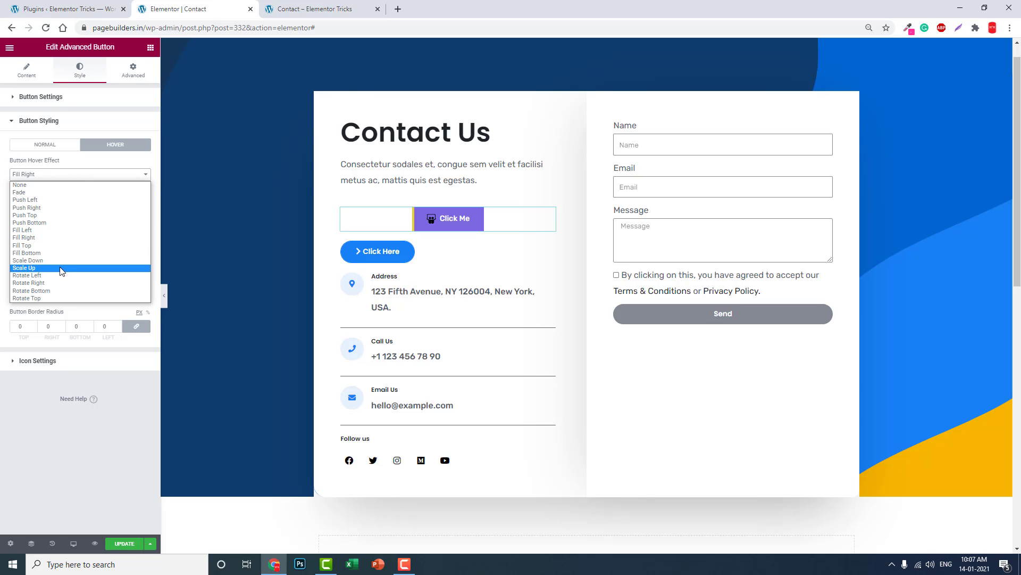
{"action": "left_click", "coordinate": [61, 252]}
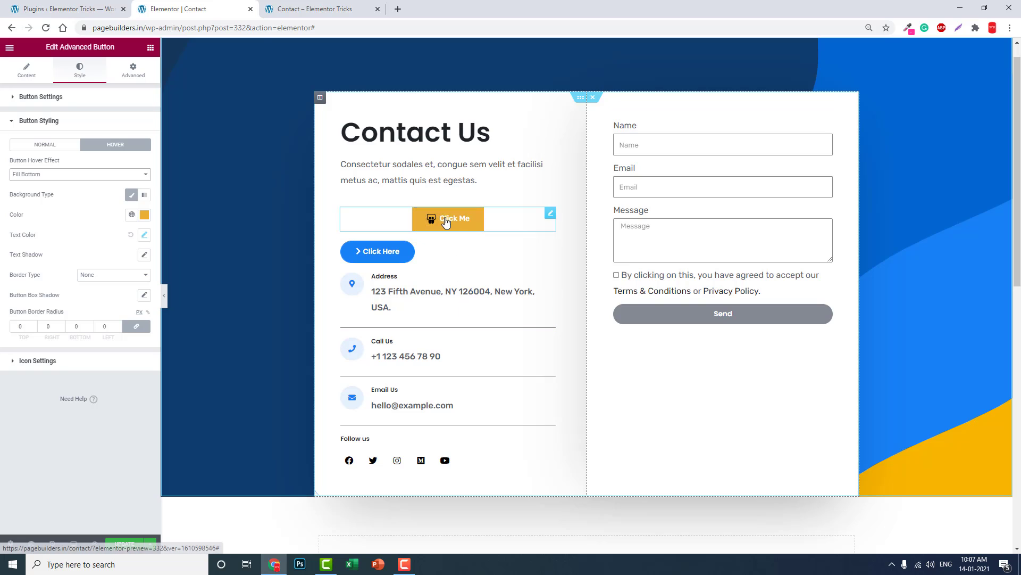
{"action": "left_click", "coordinate": [84, 174]}
{"action": "left_click", "coordinate": [65, 244]}
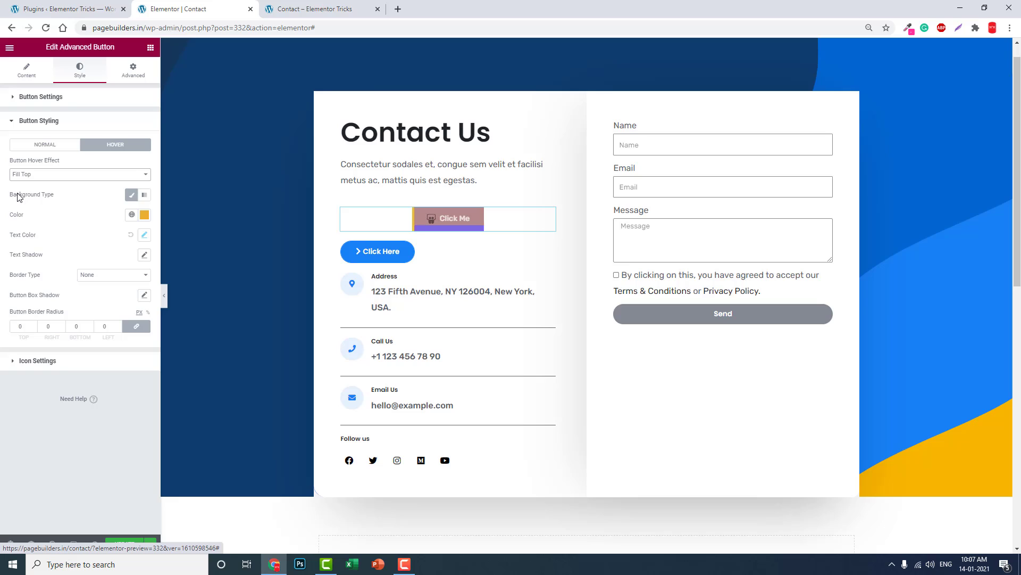
{"action": "left_click", "coordinate": [79, 179]}
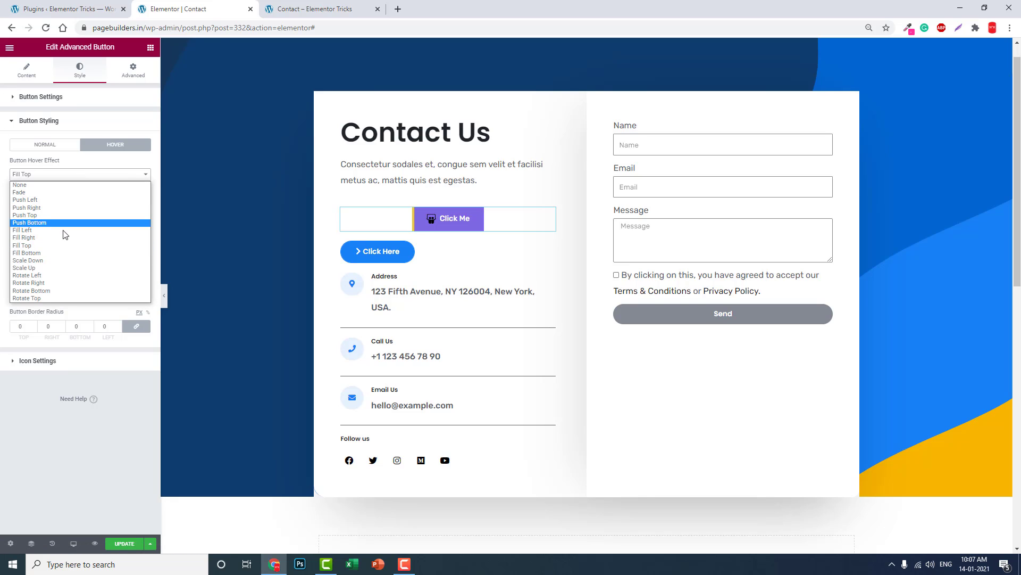
{"action": "left_click", "coordinate": [62, 267]}
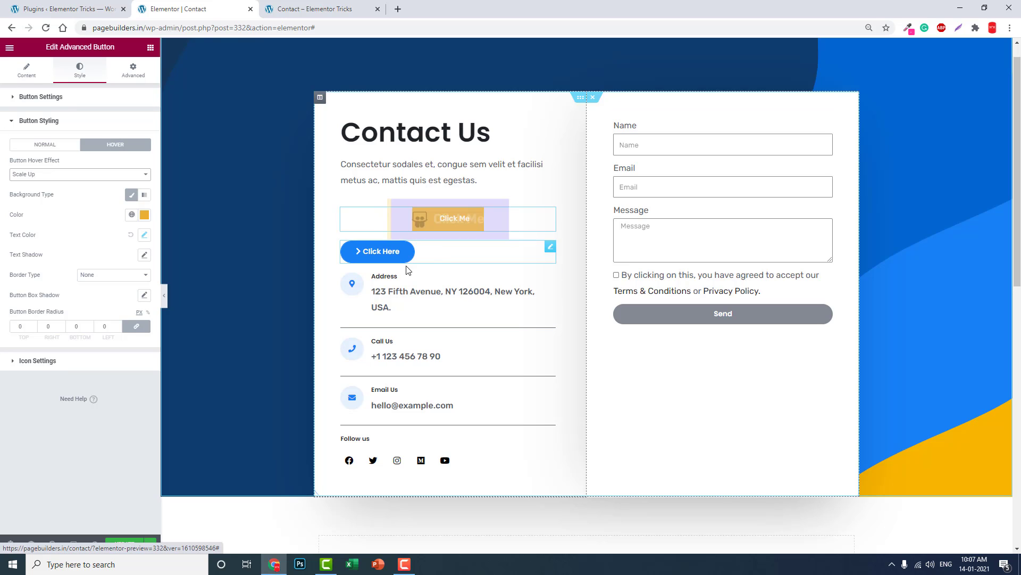
{"action": "left_click", "coordinate": [53, 175]}
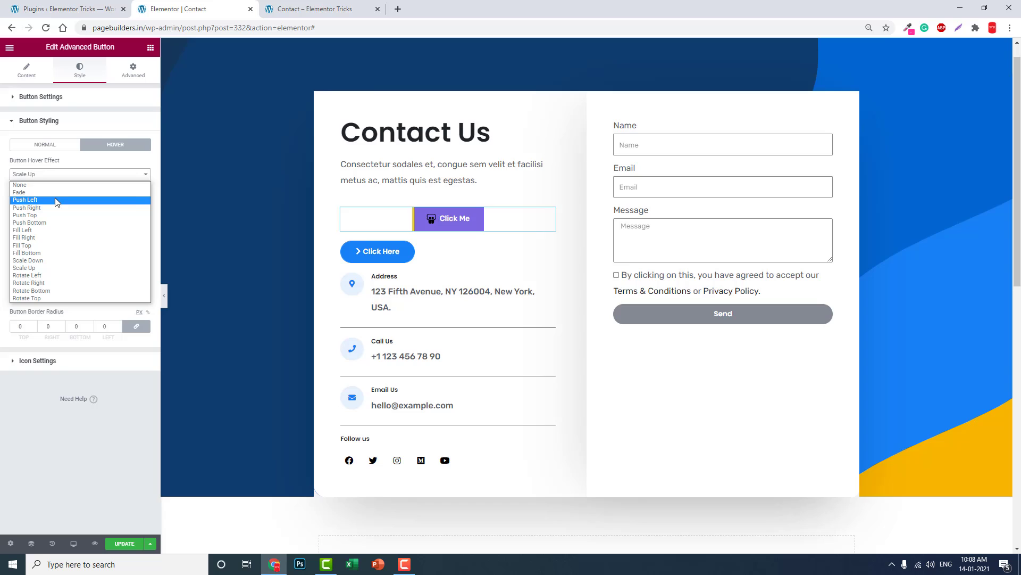
{"action": "left_click", "coordinate": [55, 201]}
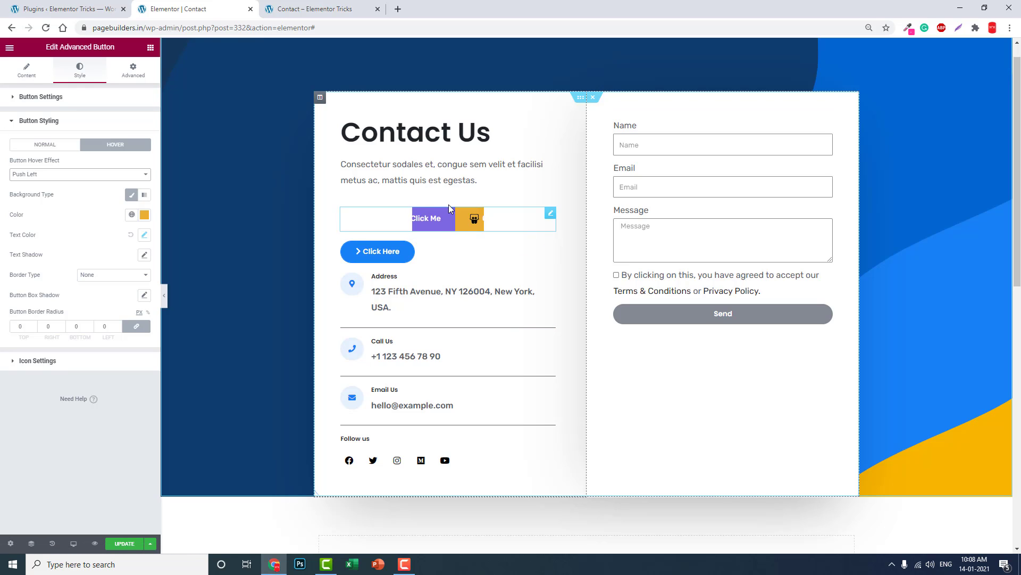
{"action": "left_click", "coordinate": [69, 175]}
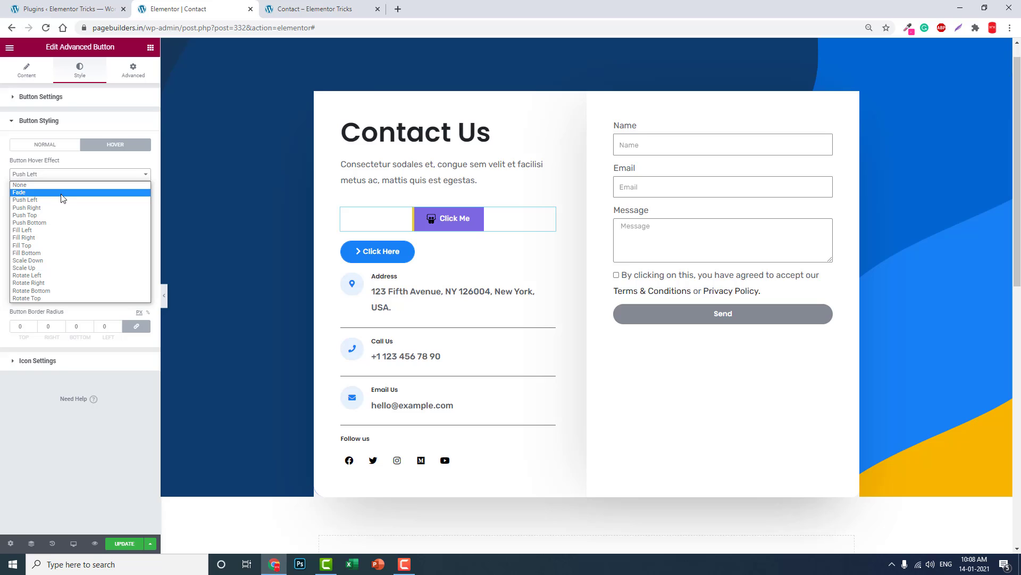
{"action": "left_click", "coordinate": [56, 209]}
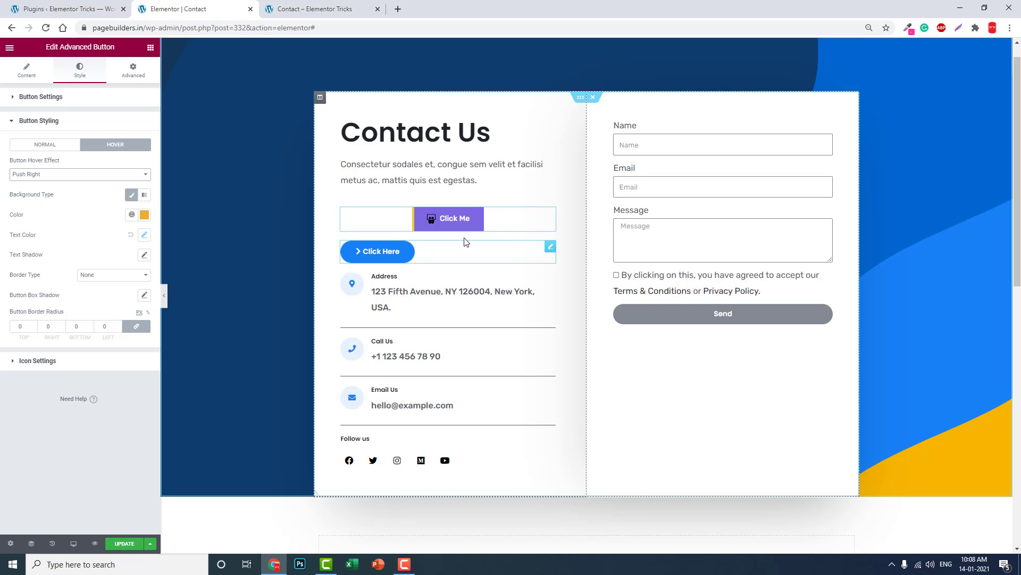
Close the Booster Addons details on the Plugins page and go to Add New.
{"action": "left_click", "coordinate": [43, 5]}
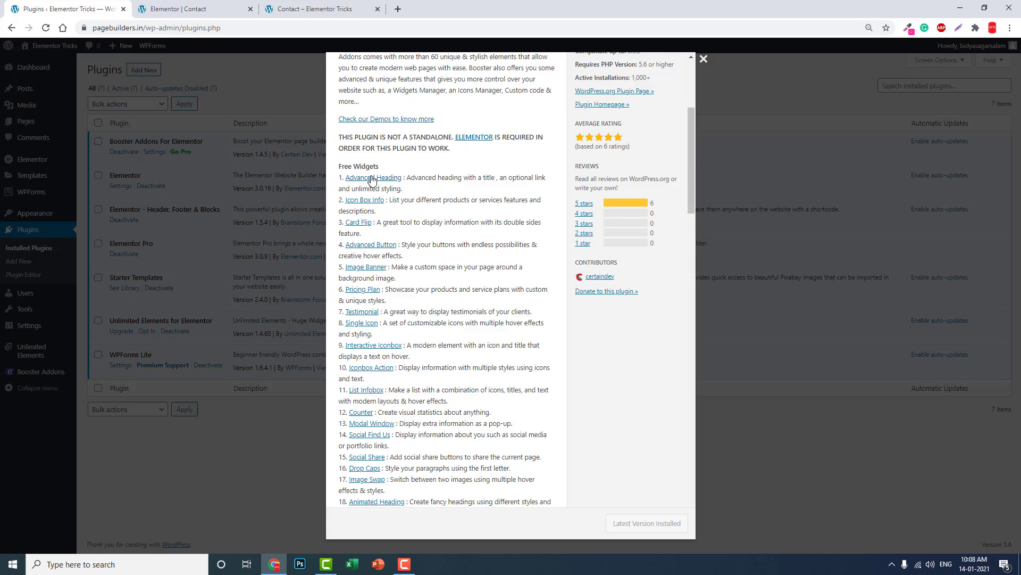
{"action": "scroll", "coordinate": [378, 177], "scroll_direction": "up", "scroll_amount": 2}
{"action": "scroll", "coordinate": [383, 173], "scroll_direction": "up", "scroll_amount": 2}
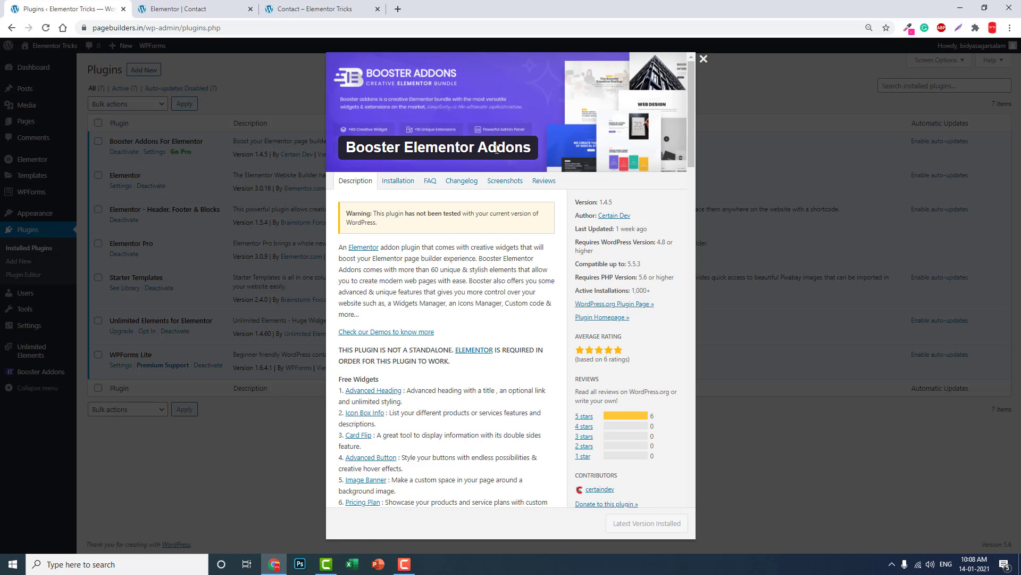
{"action": "left_click", "coordinate": [704, 59]}
{"action": "left_click", "coordinate": [145, 73]}
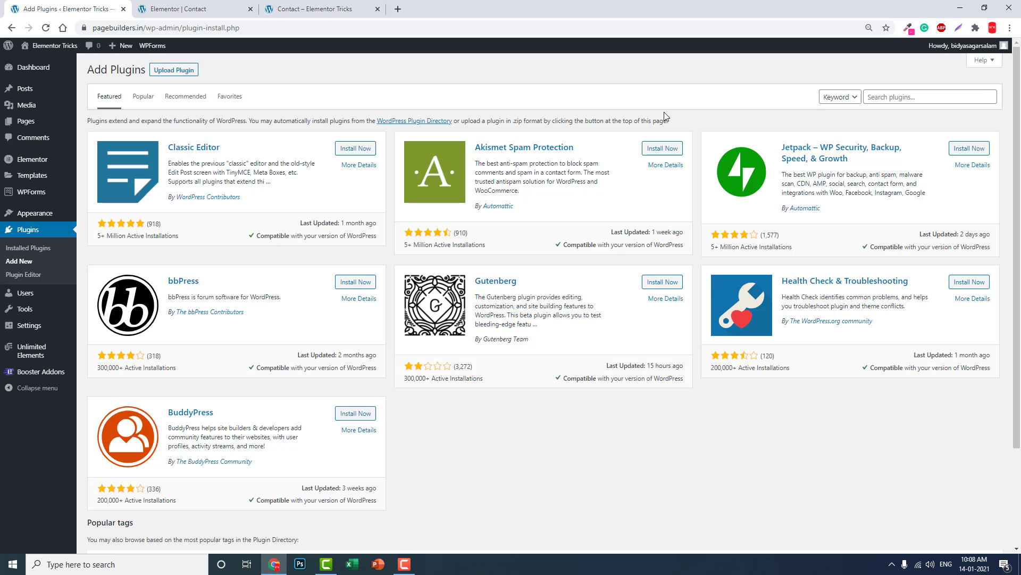
Test the Click Me button on the live Contact page preview.
{"action": "left_click", "coordinate": [340, 6]}
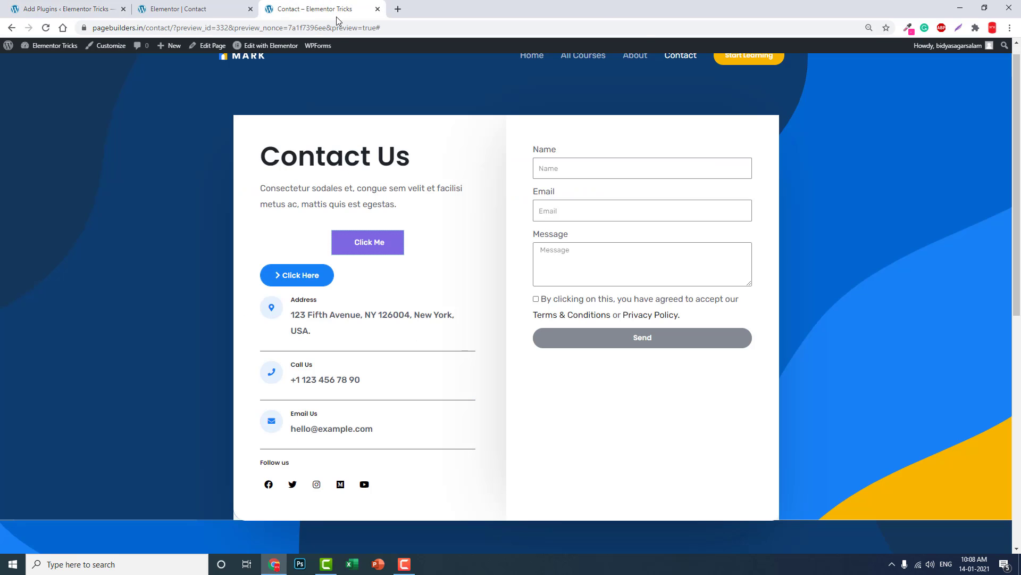
{"action": "left_click", "coordinate": [380, 253]}
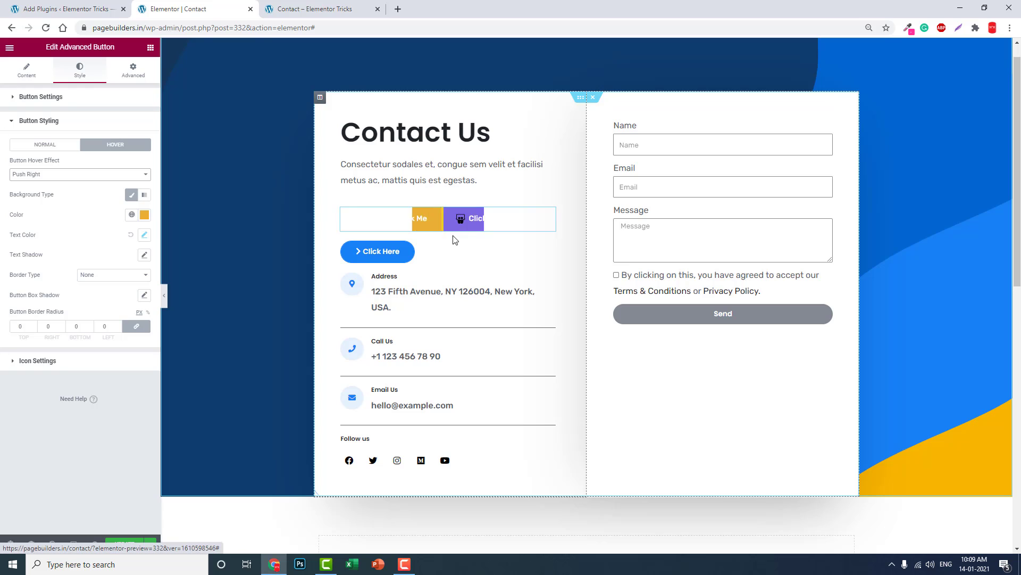
Keep Push Right as the hover effect and expand the Click Me button's Icon Settings.
{"action": "left_click", "coordinate": [69, 174]}
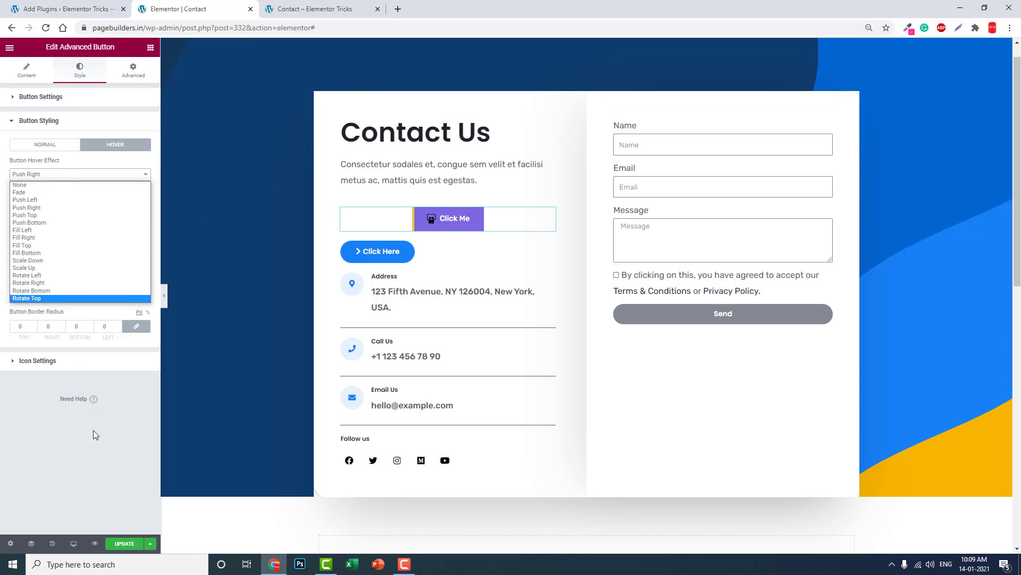
{"action": "left_click", "coordinate": [98, 444]}
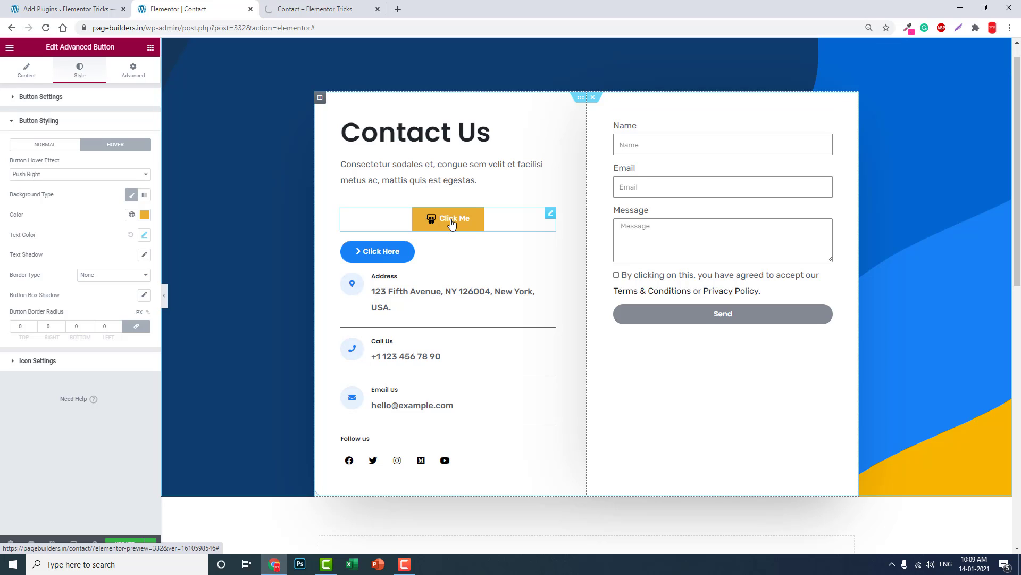
{"action": "left_click", "coordinate": [90, 95]}
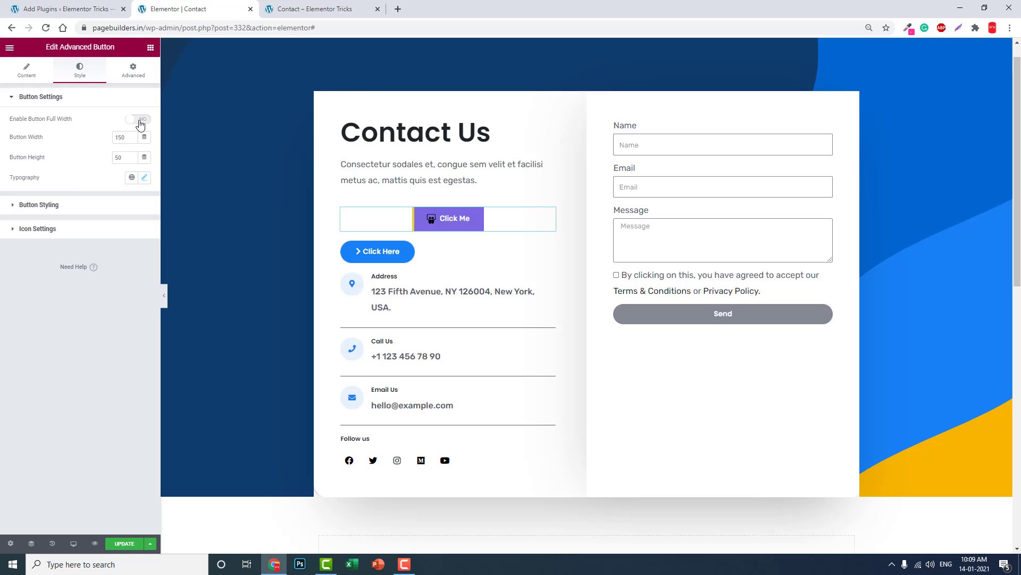
{"action": "left_click", "coordinate": [57, 228]}
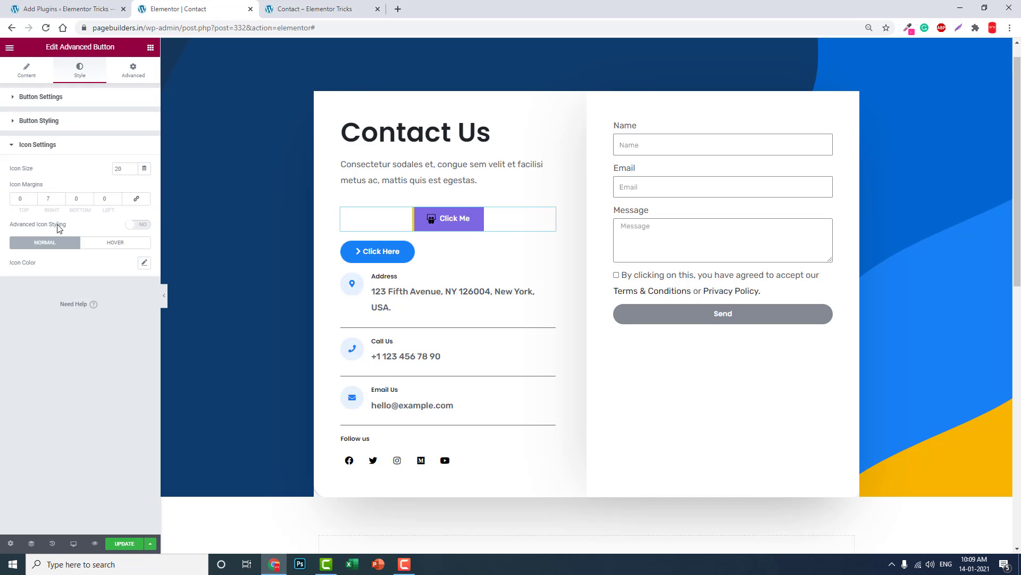